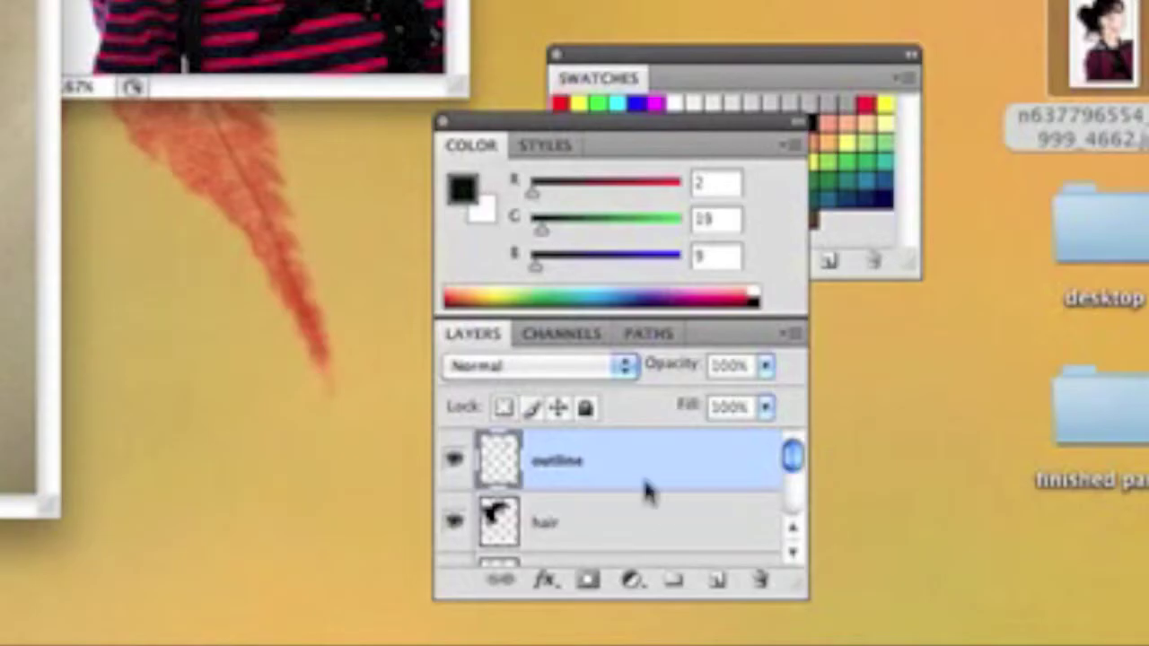
# Select every layer from feature up to outline
pyautogui.scroll(-1, 808, 585)
pyautogui.scroll(-1, 677, 514)
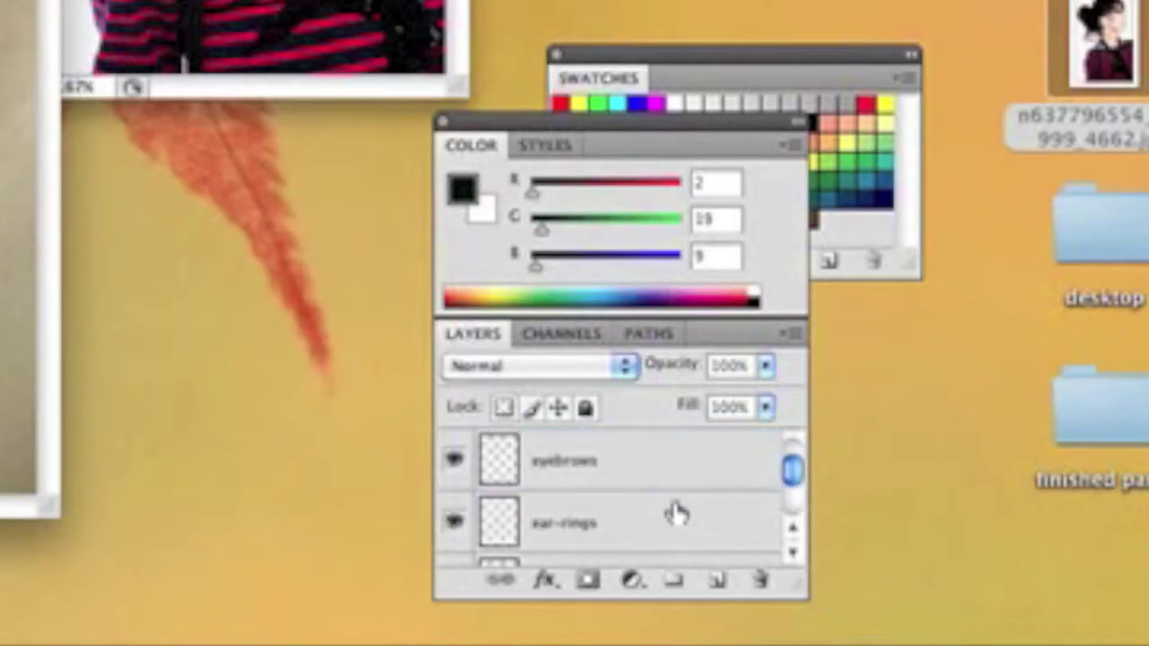
pyautogui.scroll(1, 677, 514)
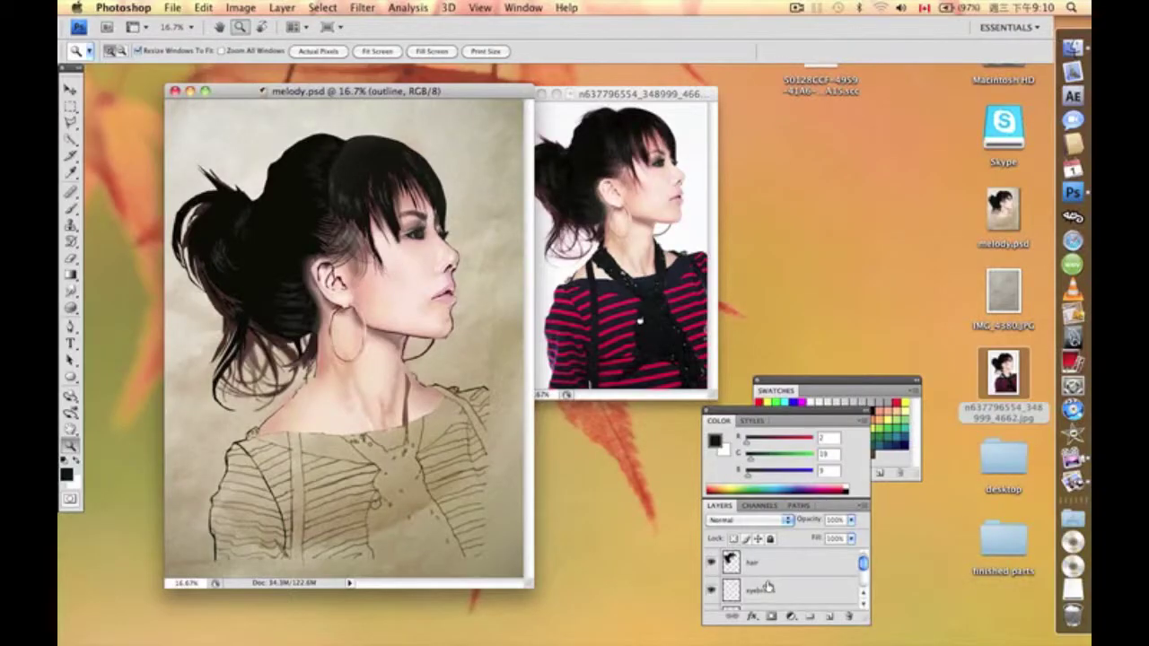
pyautogui.scroll(-4, 765, 569)
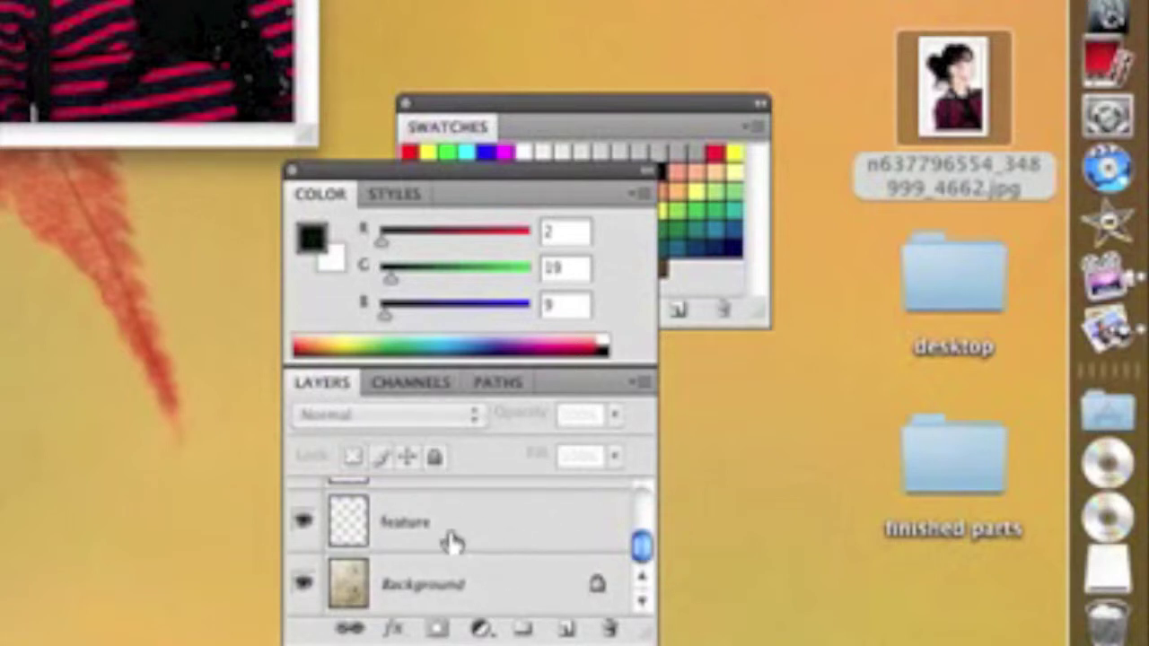
pyautogui.click(451, 536)
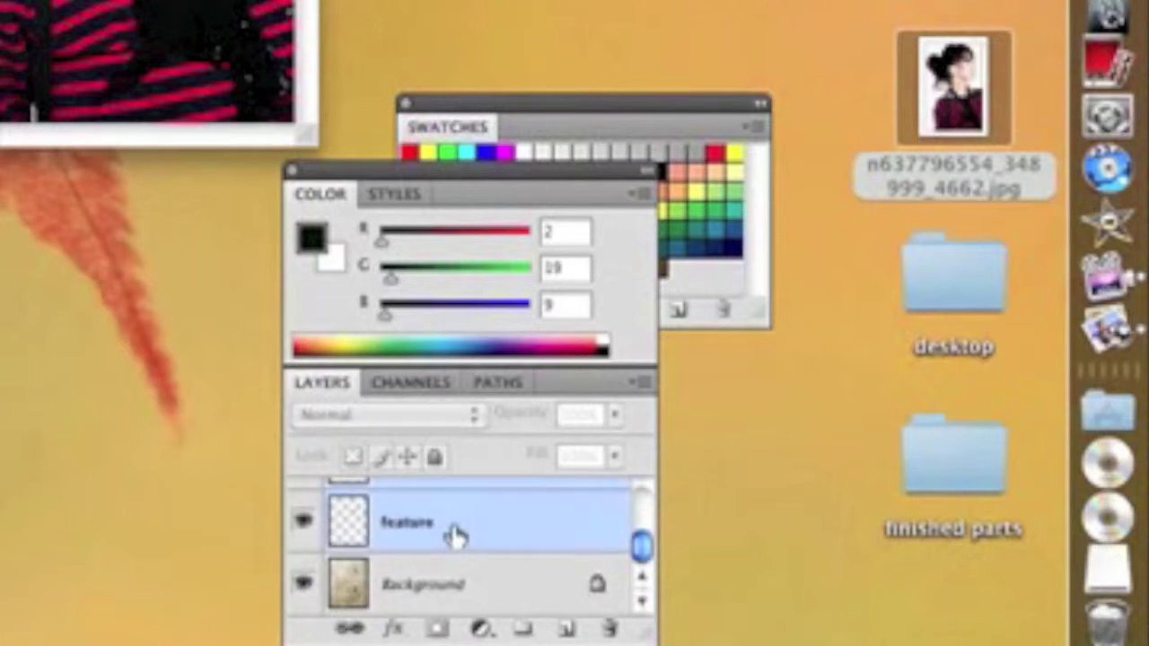
pyautogui.hotkey('alt', 'shift', ']')
pyautogui.hotkey('alt', 'shift', ']')
pyautogui.hotkey('alt', 'shift', ']')
pyautogui.hotkey('alt', 'shift', ']')
pyautogui.hotkey('alt', 'shift', ']')
pyautogui.hotkey('alt', 'shift', ']')
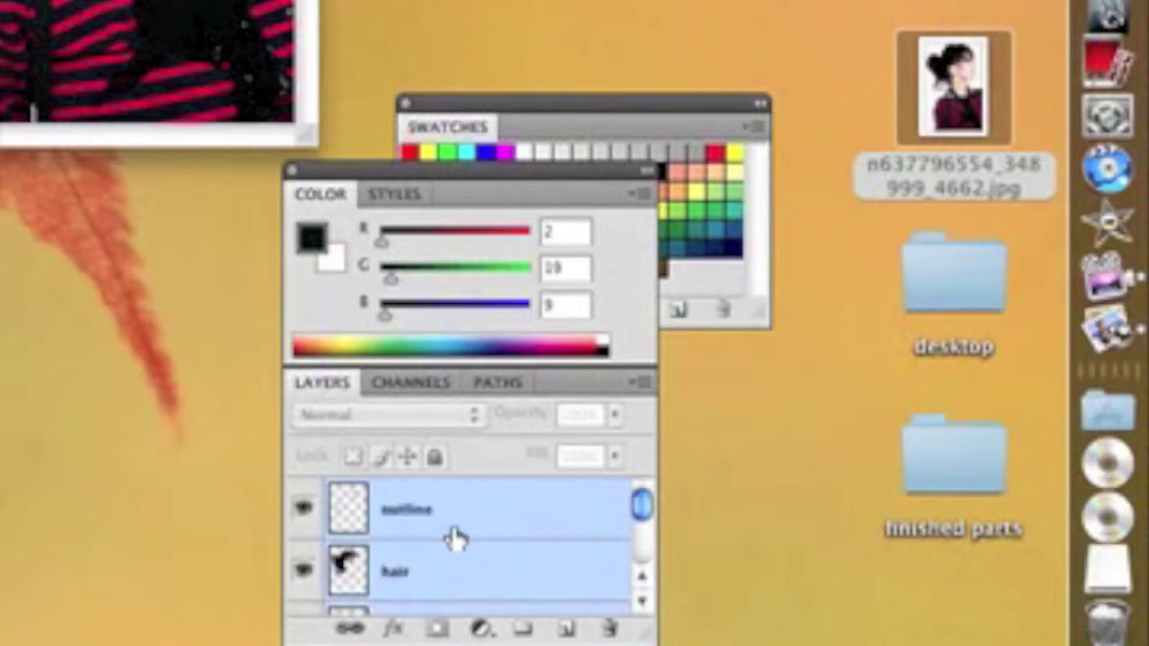
# Hide the outline layer and replace the multi-layer selection with the tones layer alone
pyautogui.click(303, 509)
pyautogui.scroll(-1, 479, 512)
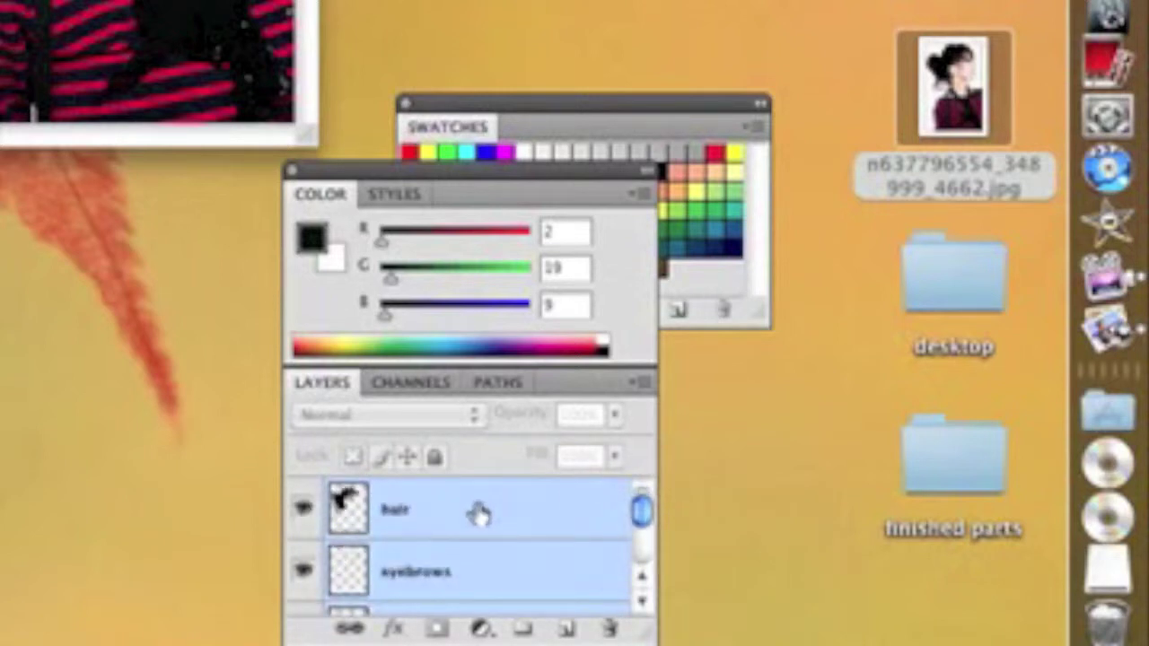
pyautogui.scroll(-3, 478, 514)
pyautogui.click(476, 513)
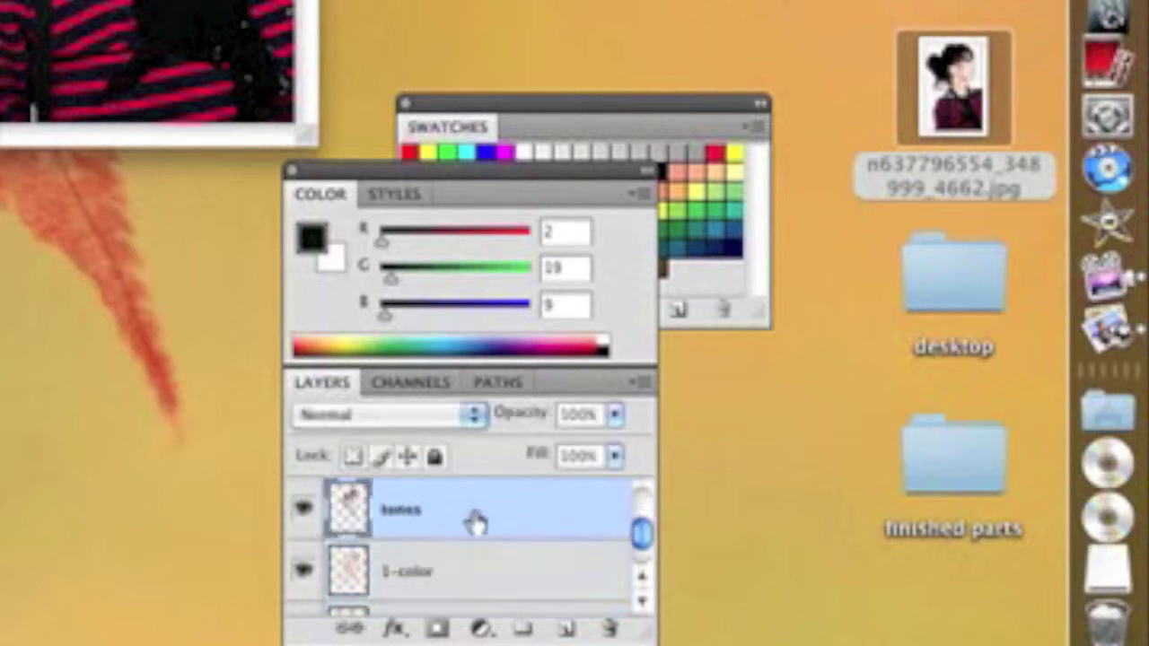
# Merge all layers from hair down to feature into one layer, leaving out outline and Background
pyautogui.scroll(2, 479, 519)
pyautogui.scroll(2, 471, 525)
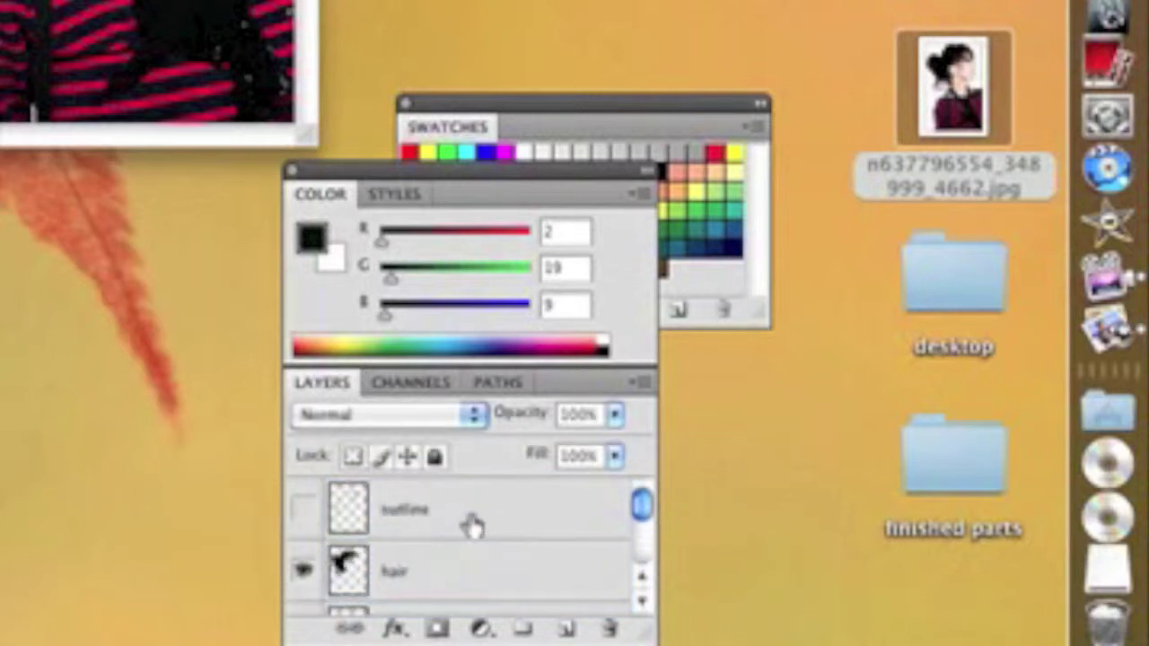
pyautogui.click(449, 562)
pyautogui.scroll(-7, 456, 561)
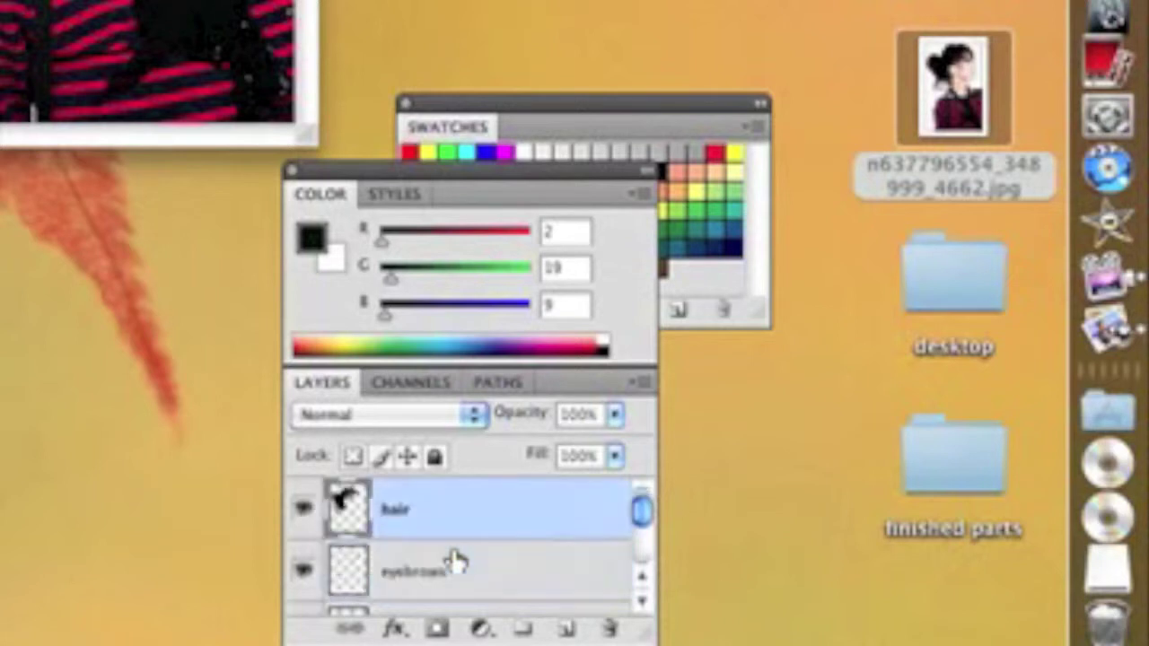
pyautogui.scroll(1, 454, 557)
pyautogui.scroll(-1, 449, 552)
pyautogui.click(453, 546)
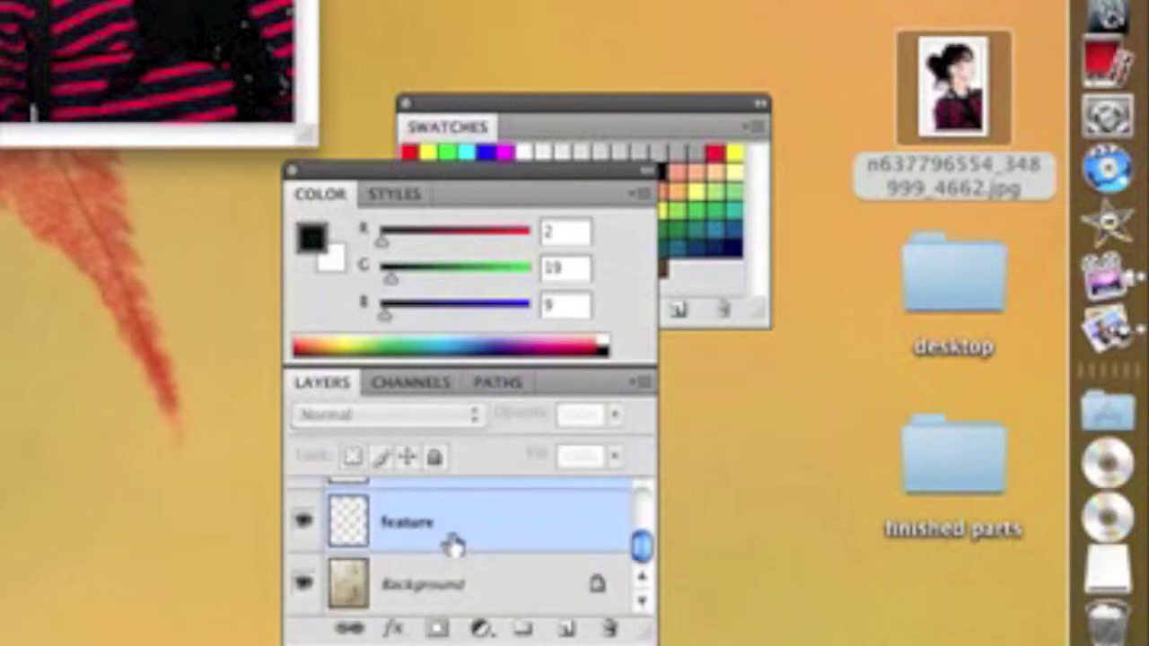
pyautogui.scroll(7, 453, 546)
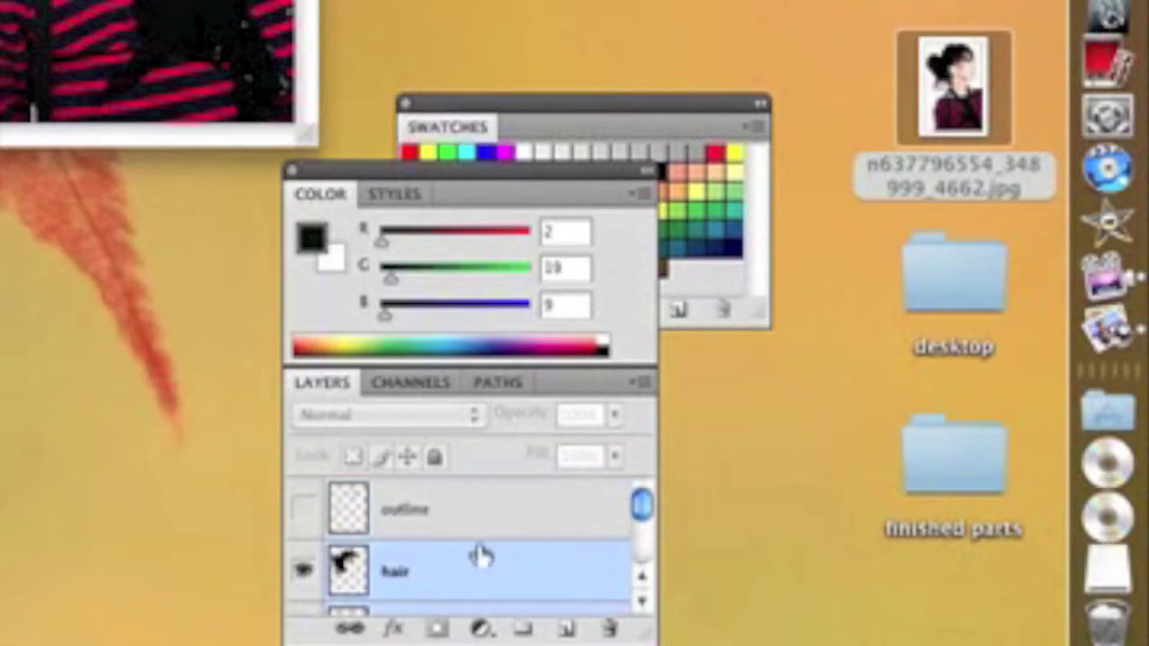
pyautogui.scroll(-7, 452, 529)
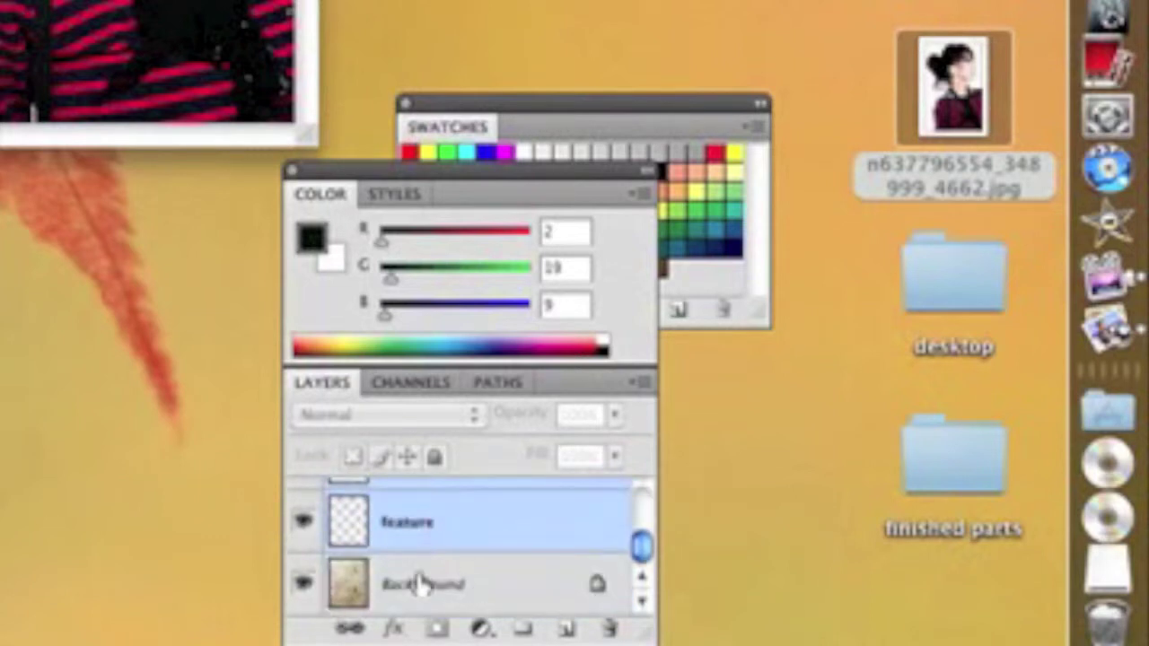
pyautogui.scroll(7, 488, 577)
pyautogui.click(485, 579)
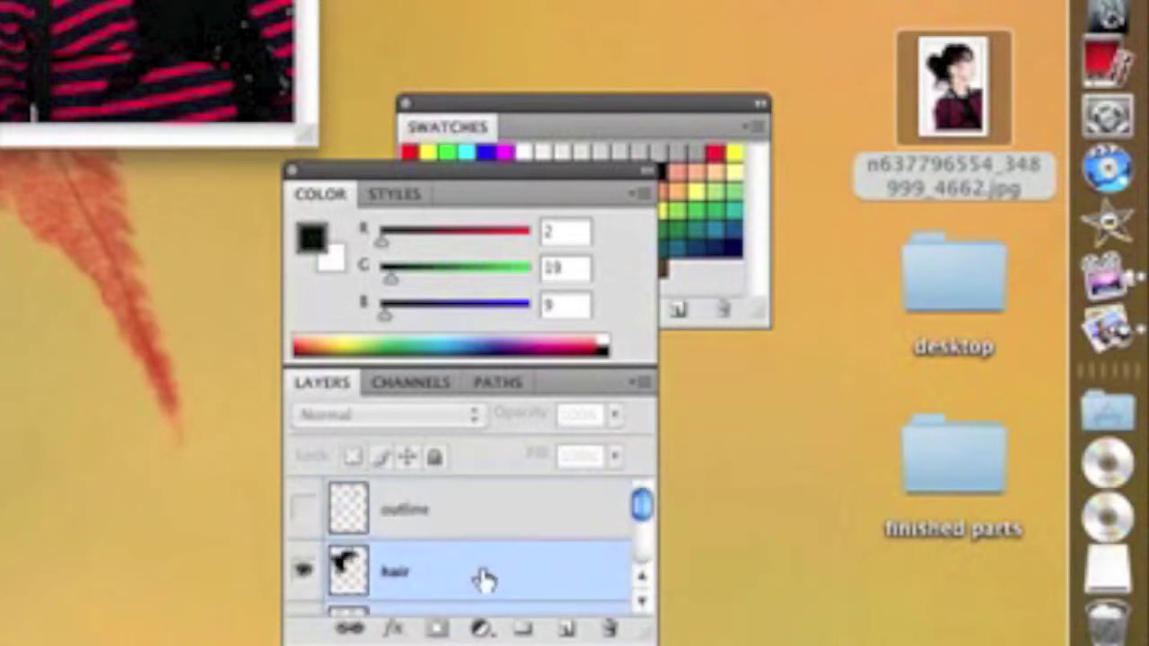
pyautogui.rightClick(478, 577)
pyautogui.click(521, 611)
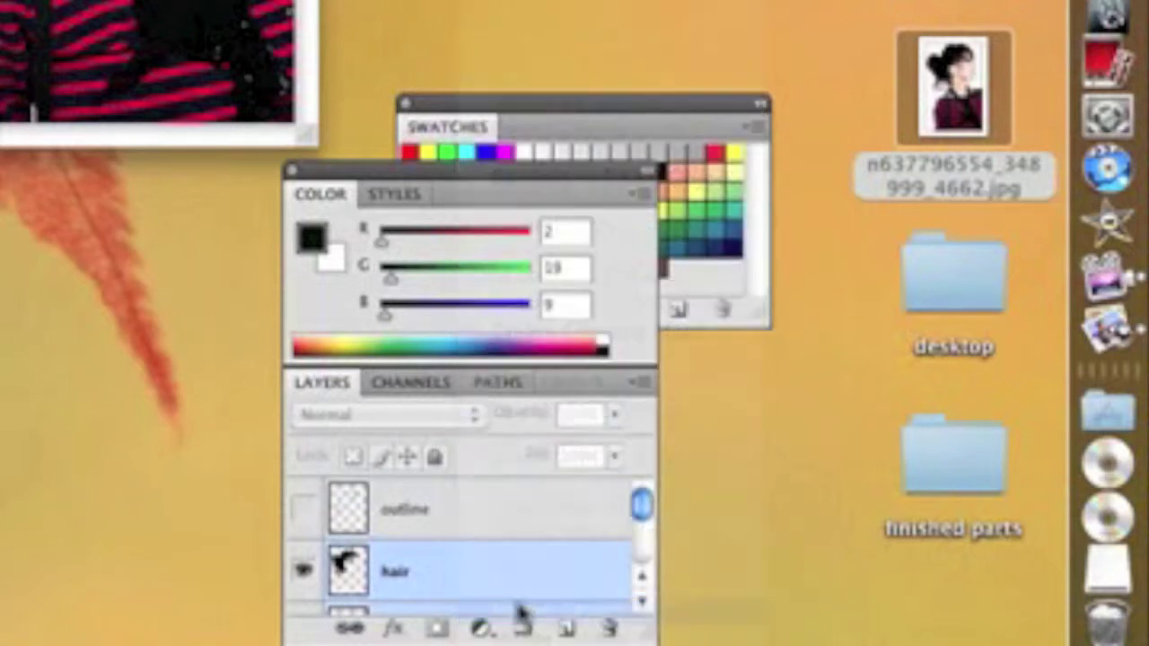
# Rename the merged layer directly above Background as head
pyautogui.scroll(-2, 476, 581)
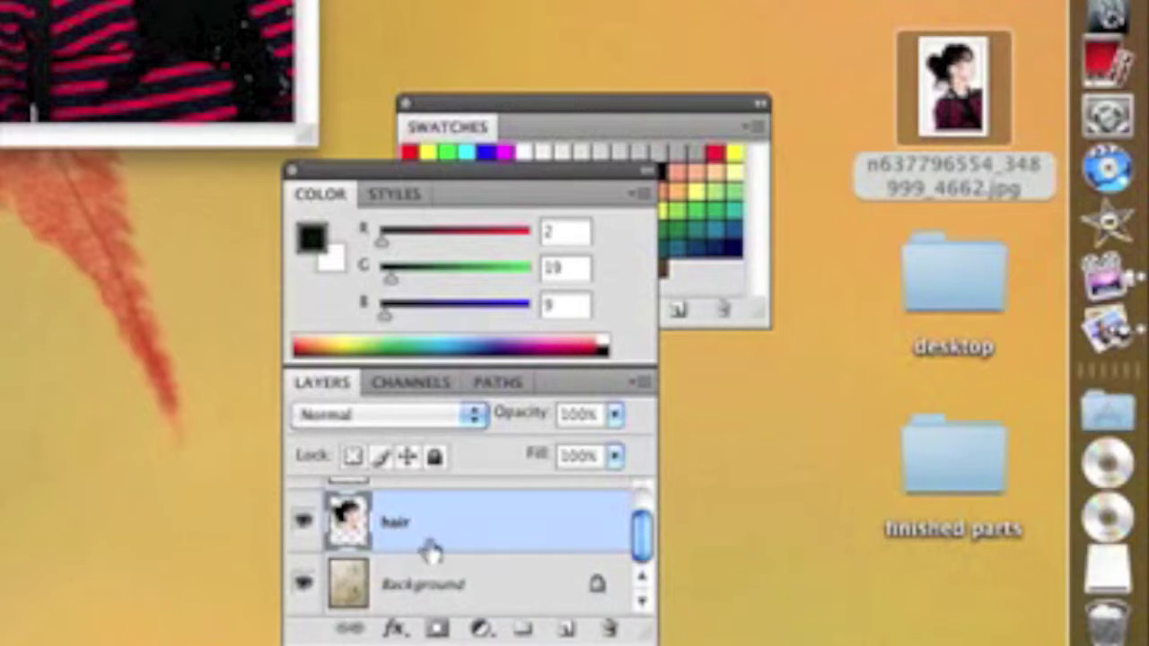
pyautogui.doubleClick(393, 525)
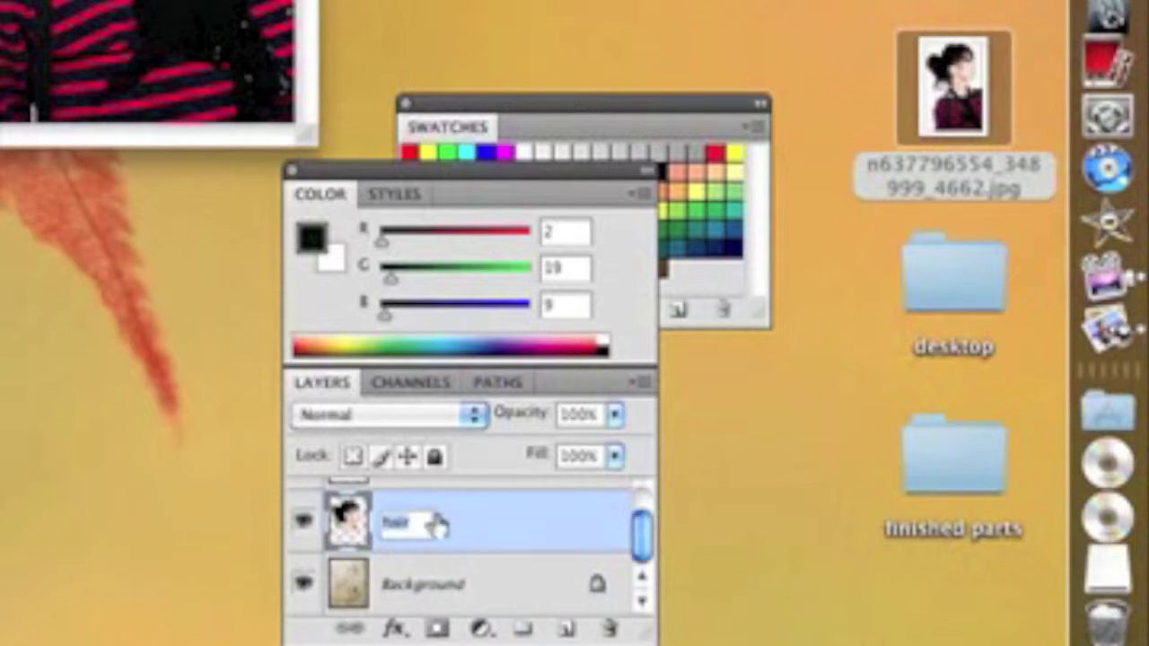
pyautogui.write('head')
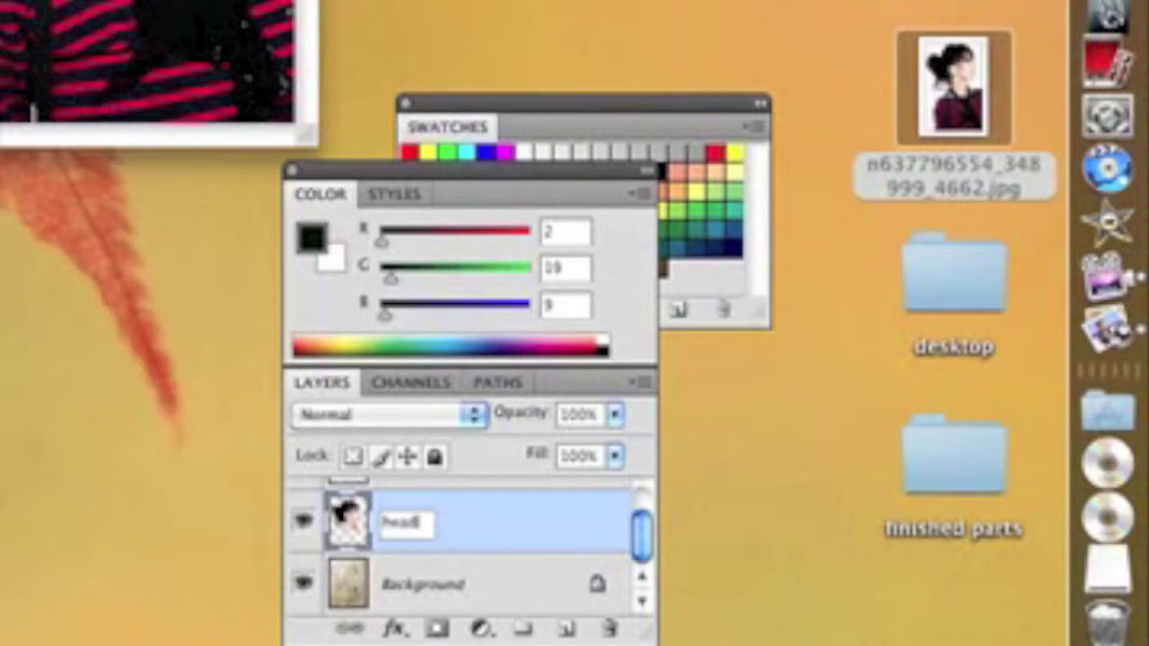
pyautogui.press('Return')
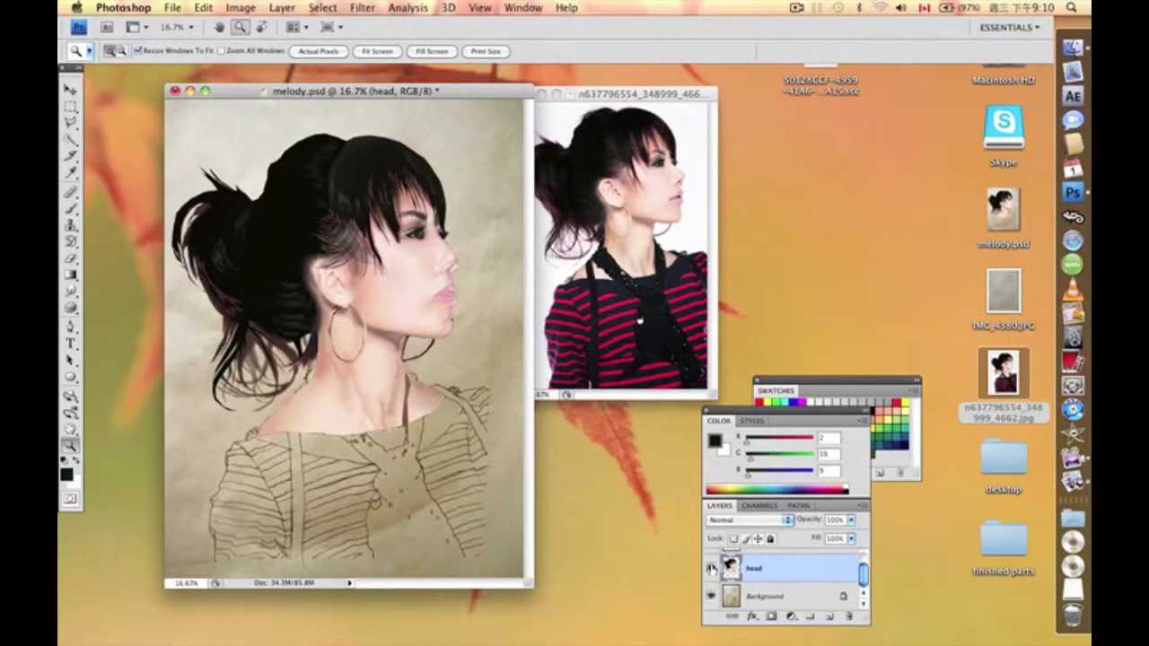
# Switch the head layer off and on to check it, and make the outline layer visible again
pyautogui.click(711, 570)
pyautogui.click(711, 569)
pyautogui.scroll(1, 789, 585)
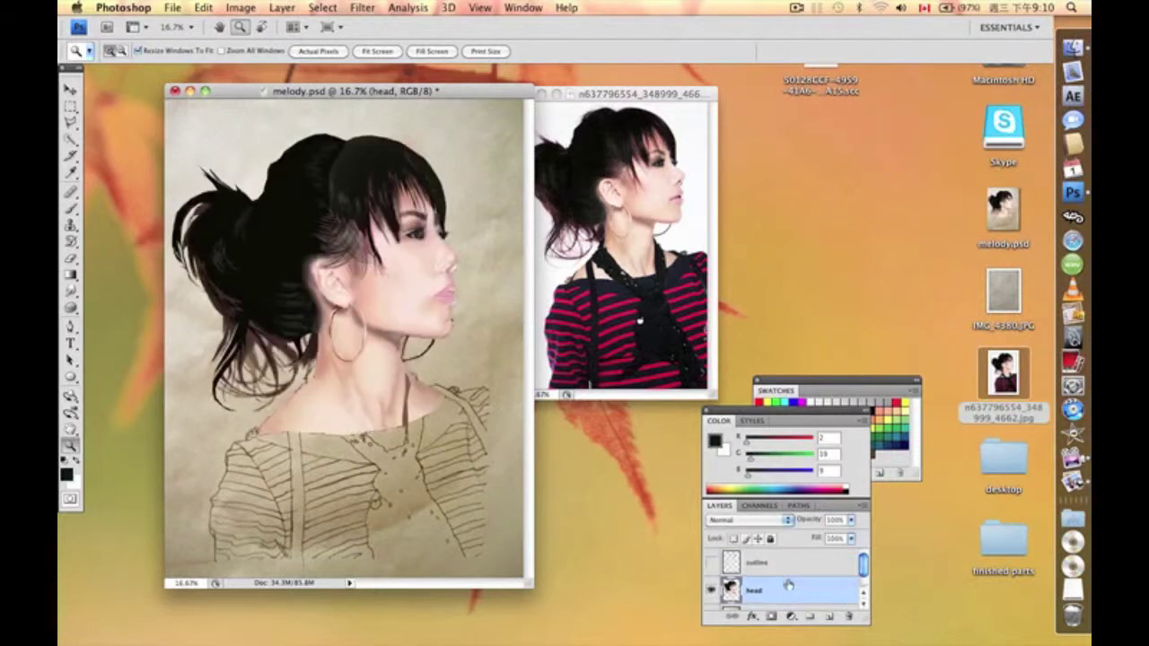
pyautogui.click(711, 563)
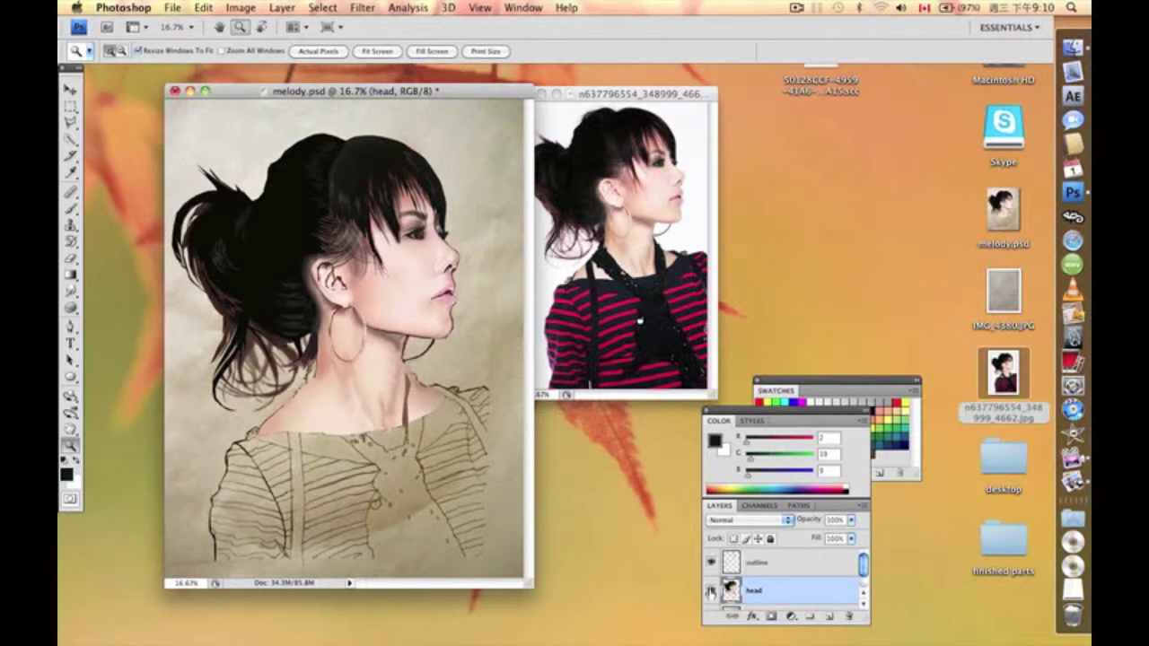
# Hide the head layer and toggle the outline layer to compare the sketch, leaving outline shown
pyautogui.click(710, 590)
pyautogui.click(710, 563)
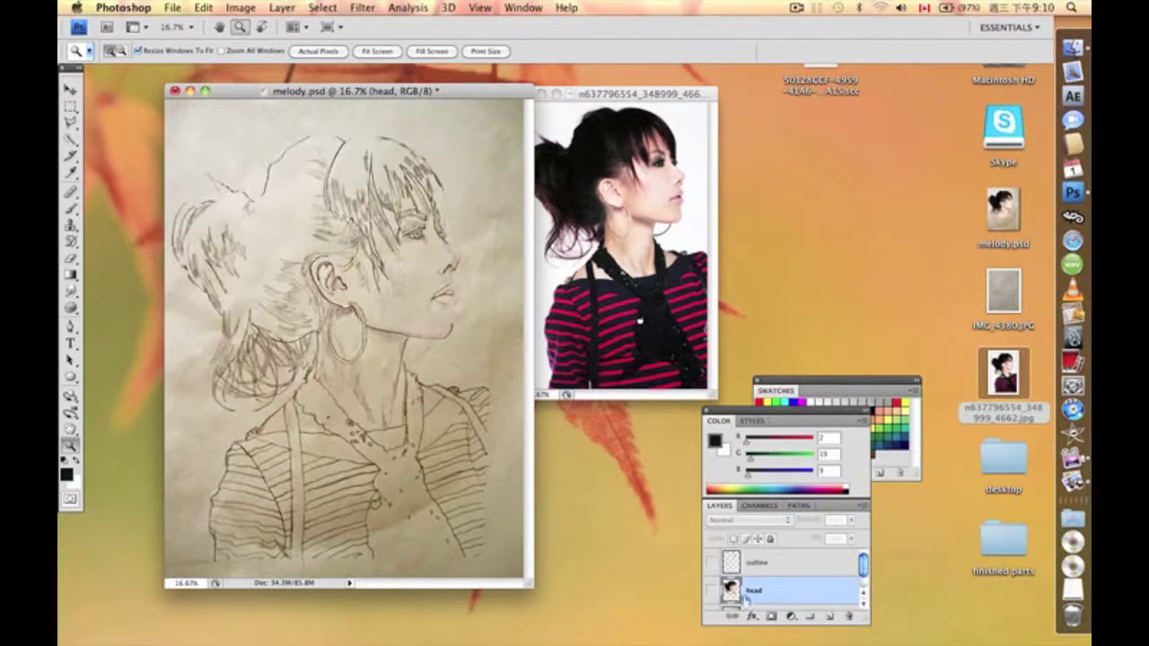
pyautogui.click(710, 563)
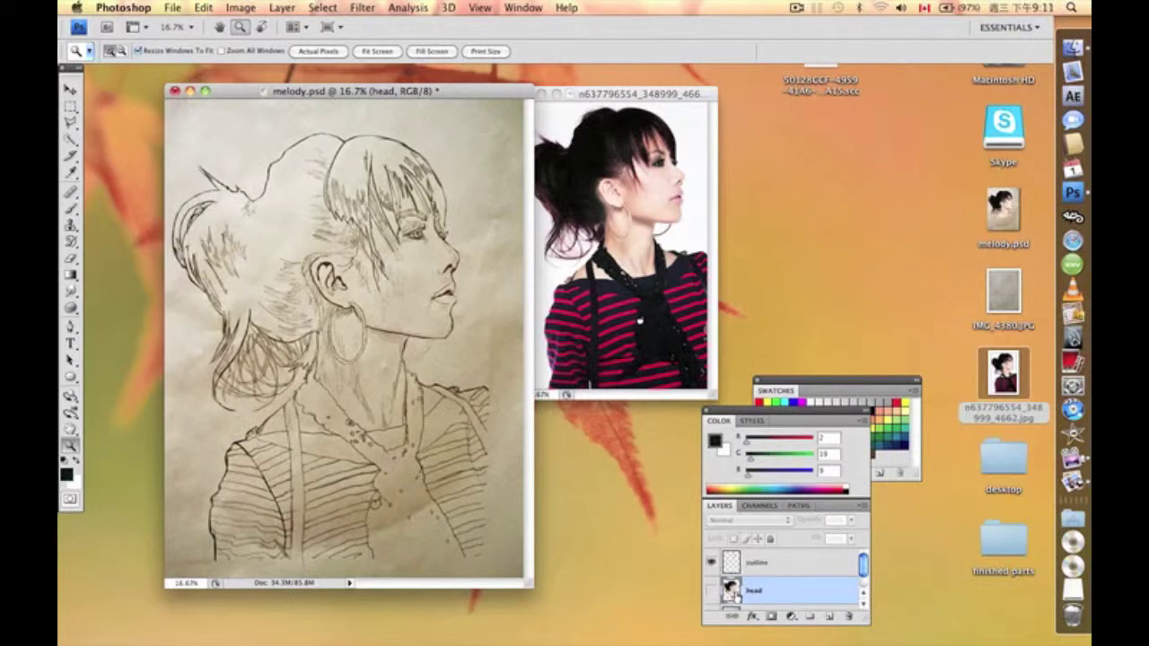
pyautogui.scroll(-1, 817, 582)
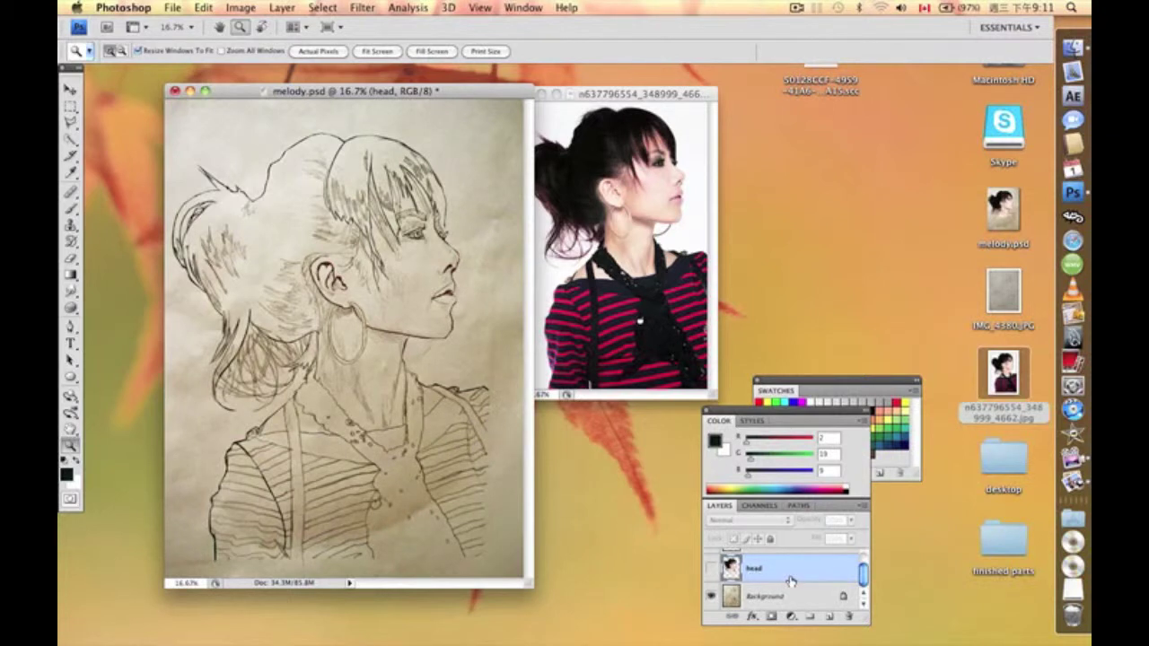
# Zoom the reference photo to 200% on the clothes and arrange its window beside the sketch
pyautogui.click(650, 321)
pyautogui.click(653, 323)
pyautogui.click(703, 373)
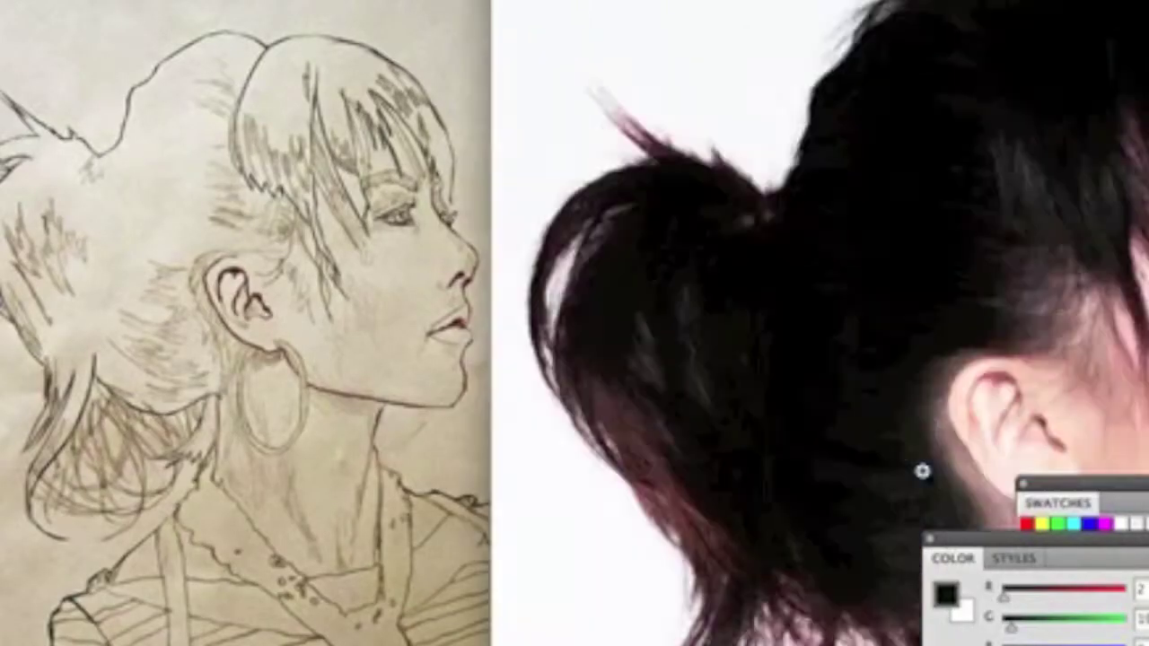
pyautogui.scroll(-5, 923, 471)
pyautogui.moveTo(738, 101)
pyautogui.mouseDown()
pyautogui.moveTo(407, 83)
pyautogui.moveTo(407, 9)
pyautogui.mouseUp()
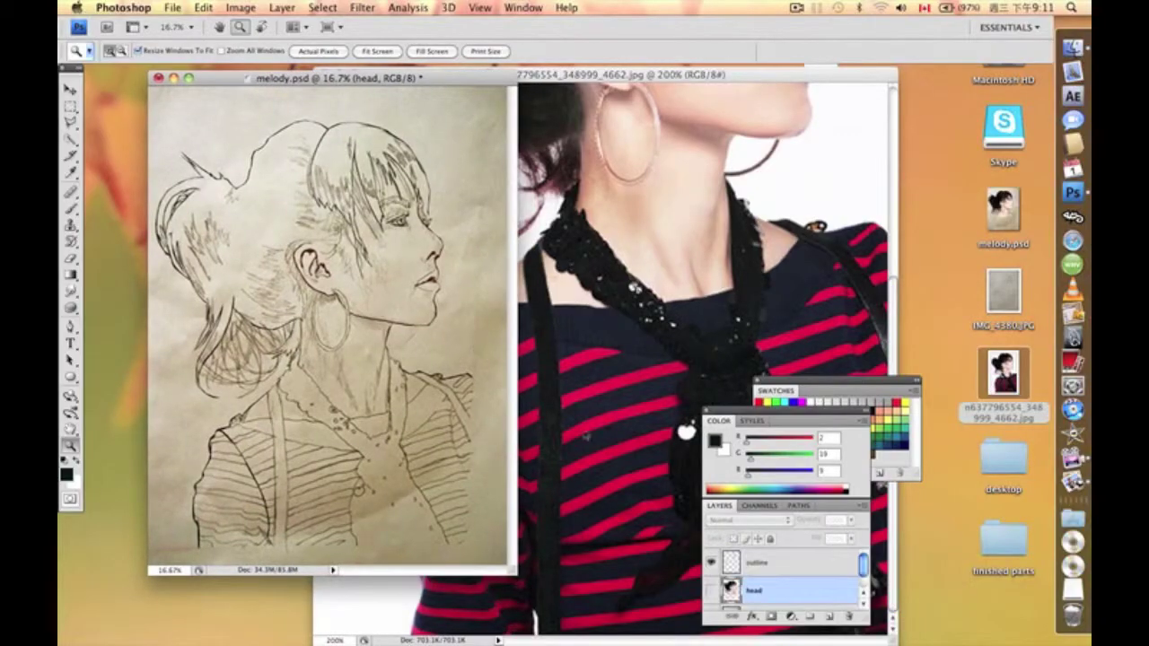
# Add a new layer named clothes 1 directly above Background
pyautogui.scroll(-1, 756, 580)
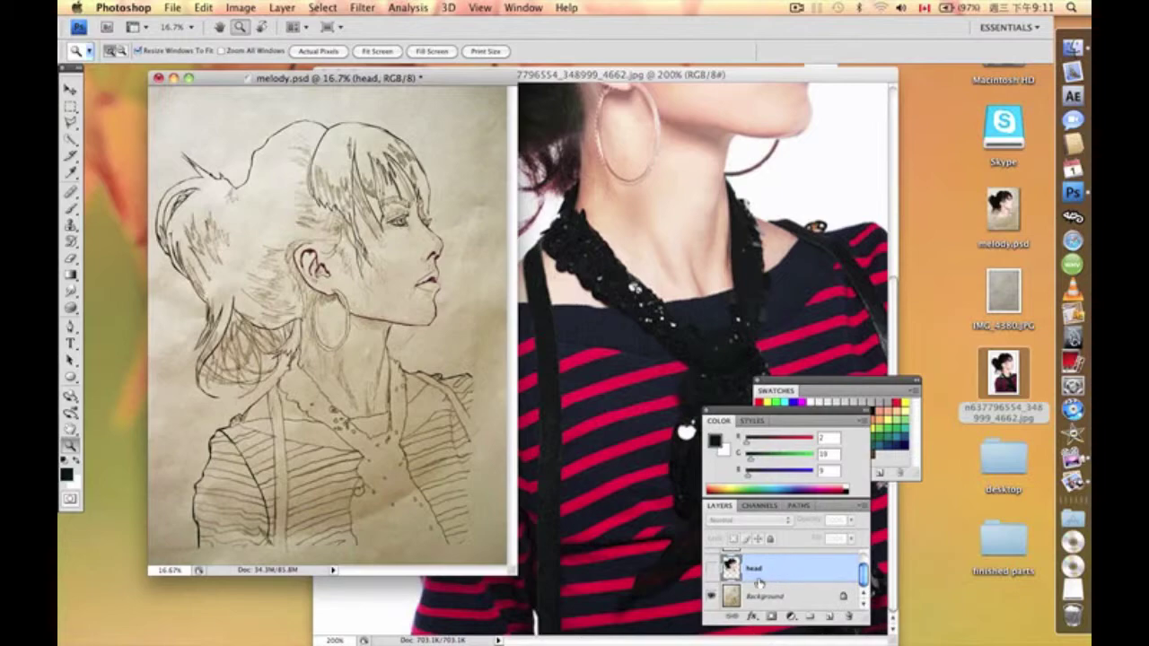
pyautogui.click(759, 597)
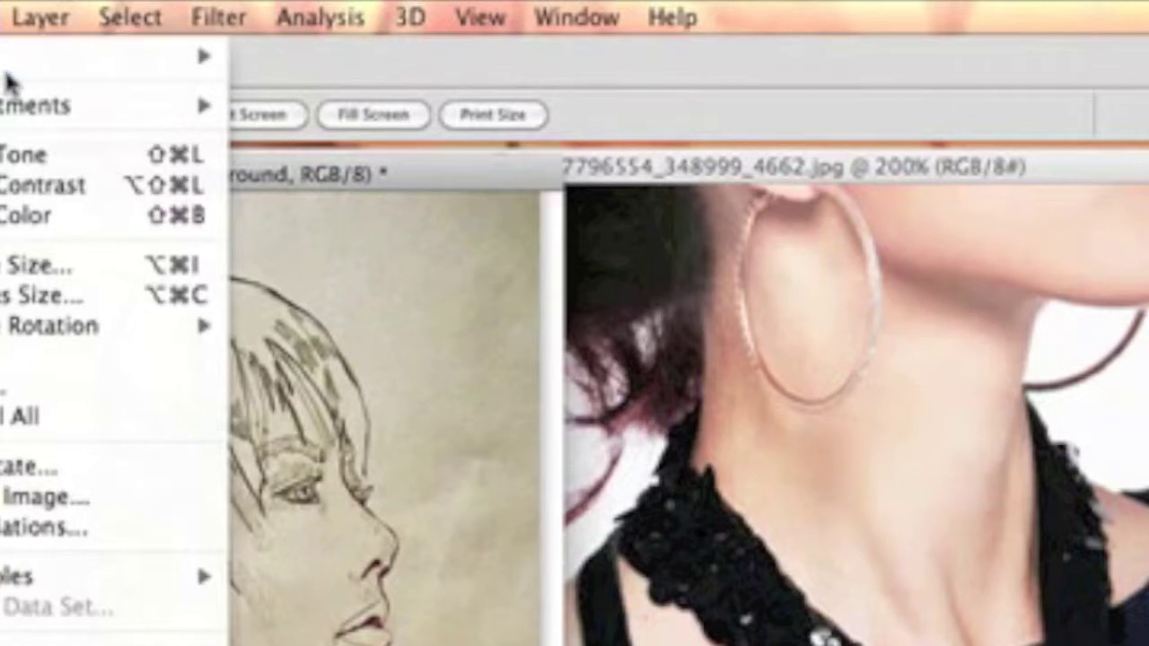
pyautogui.moveTo(45, 25)
pyautogui.moveTo(54, 56)
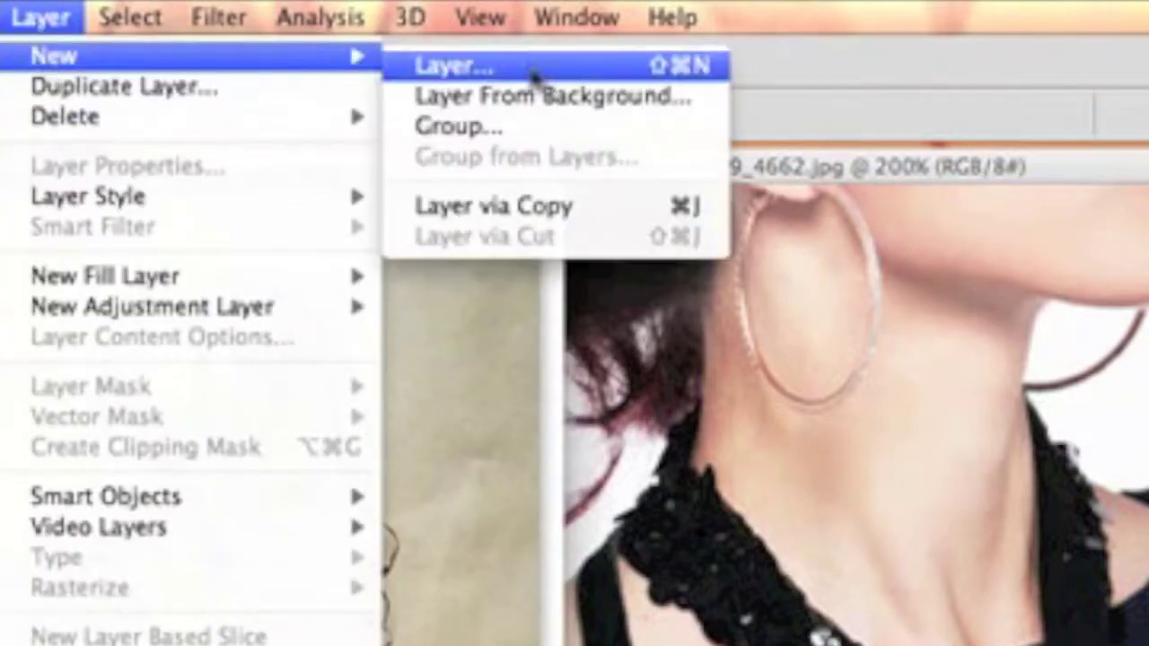
pyautogui.click(528, 76)
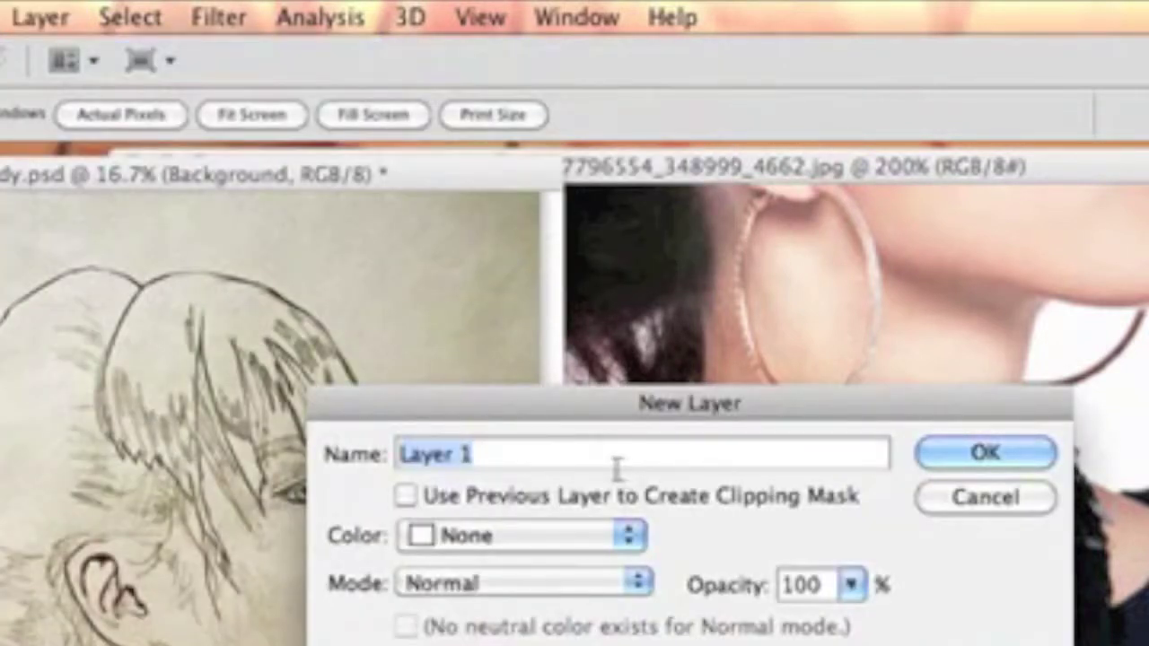
pyautogui.write('clothes 1')
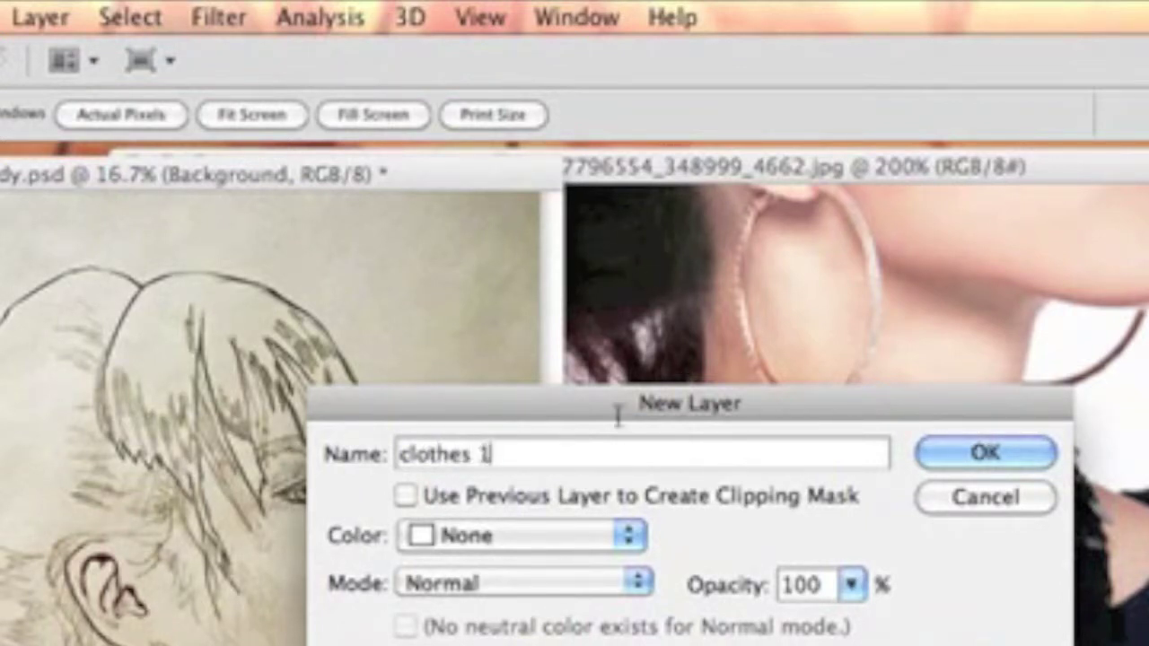
pyautogui.click(965, 455)
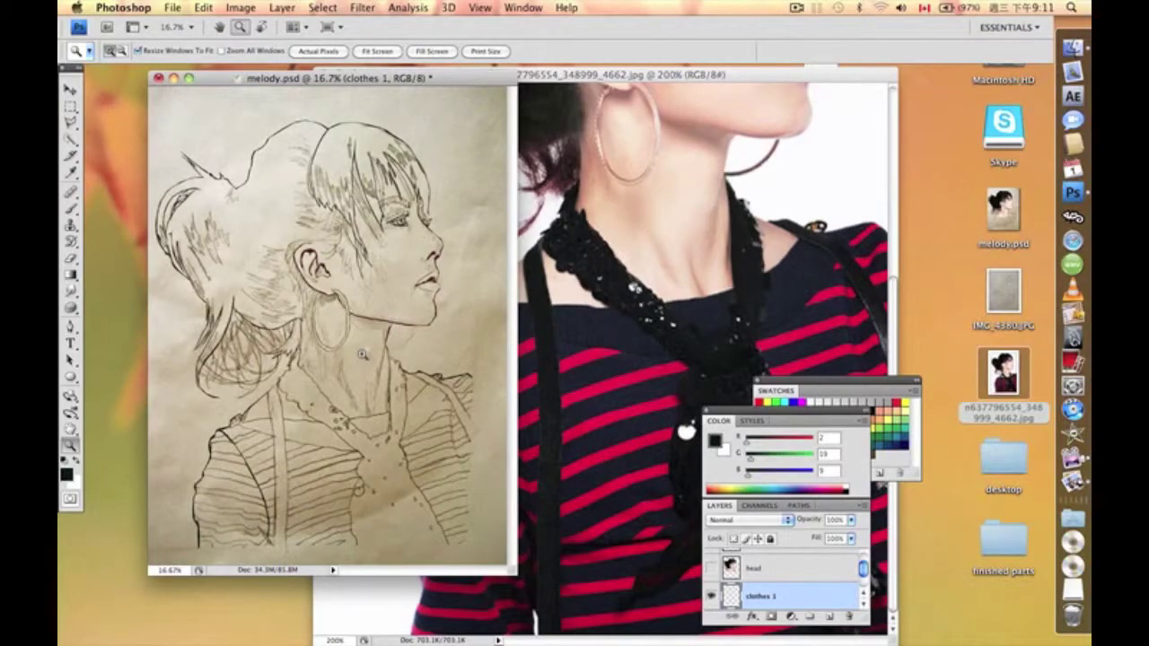
# Outline the whole garment with the Polygonal Lasso, following the sleeve edge, shoulders and neckline of the sketch
pyautogui.click(314, 477)
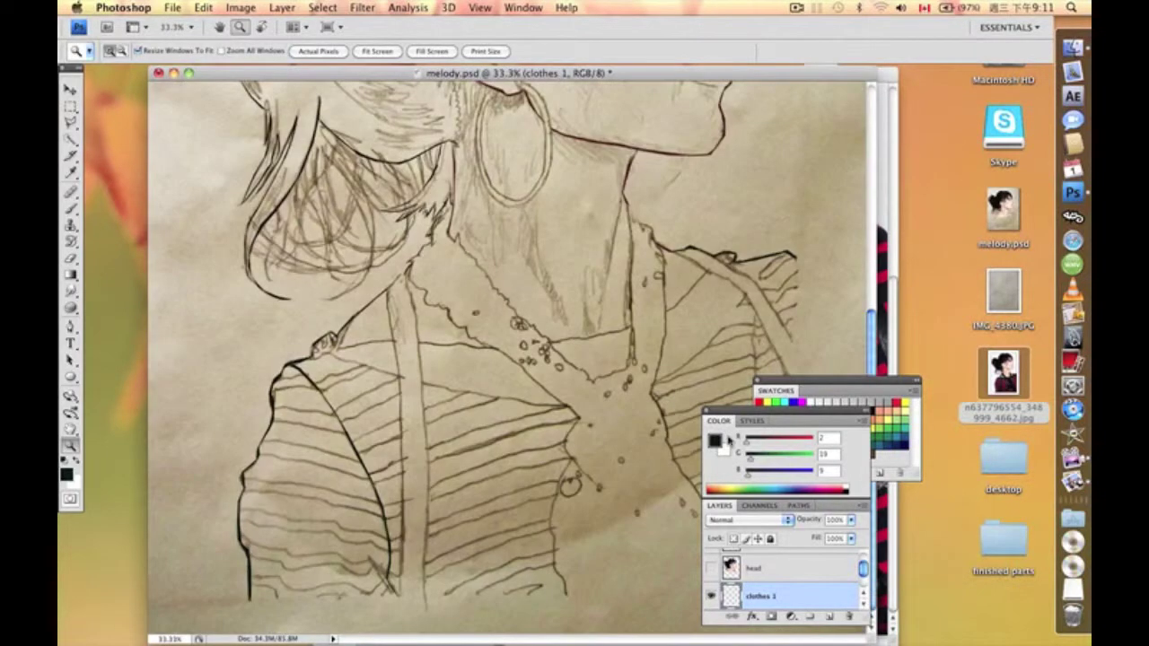
pyautogui.moveTo(530, 79); pyautogui.dragTo(437, 78)
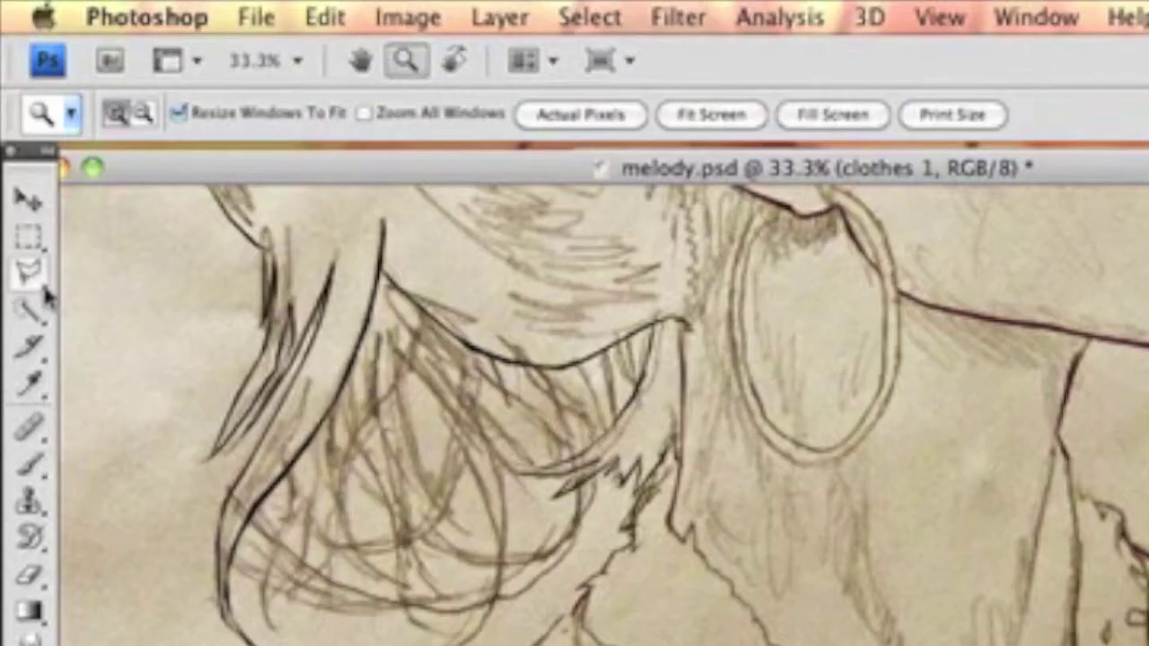
pyautogui.click(71, 123)
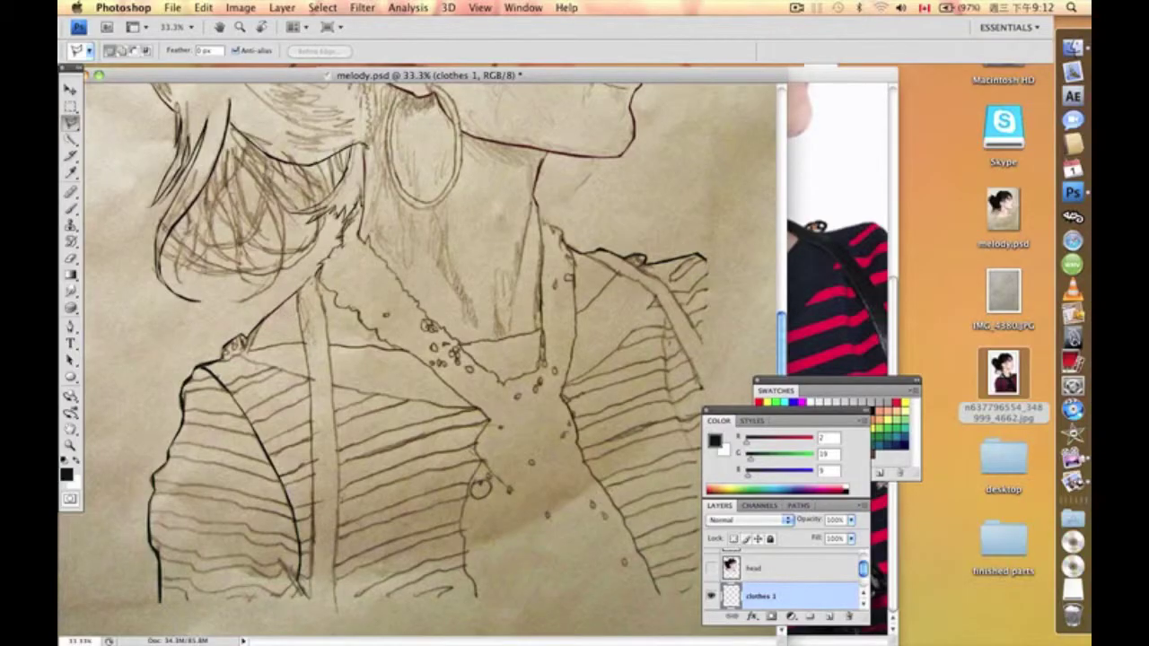
pyautogui.click(224, 358)
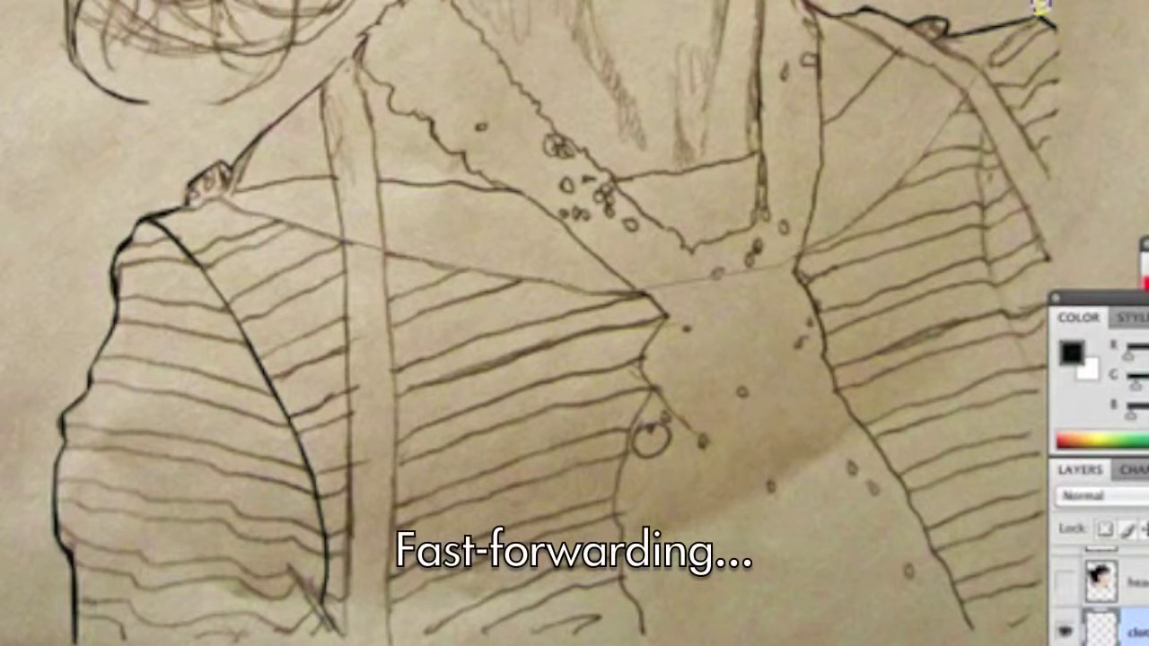
pyautogui.click(74, 550)
pyautogui.click(58, 517)
pyautogui.click(59, 458)
pyautogui.click(63, 435)
pyautogui.click(63, 413)
pyautogui.click(88, 383)
pyautogui.click(93, 360)
pyautogui.click(120, 301)
pyautogui.click(114, 271)
pyautogui.click(119, 247)
pyautogui.click(144, 219)
pyautogui.click(187, 207)
pyautogui.click(226, 200)
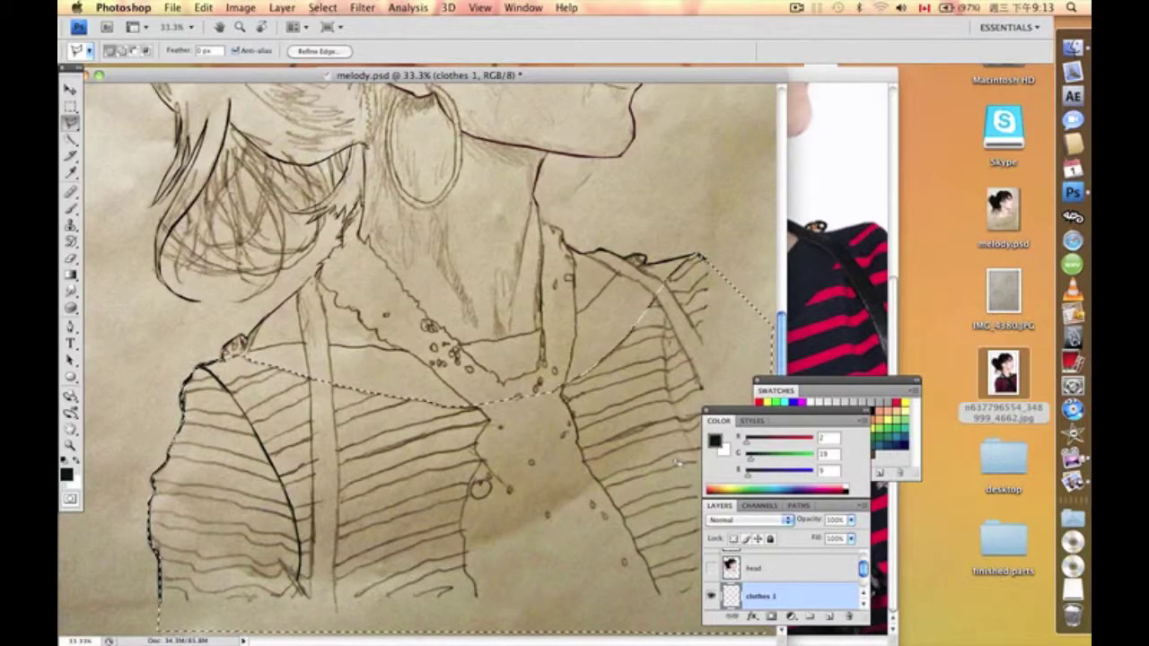
# Sample the red of the shirt's stripes in the reference photo as the foreground colour
pyautogui.hotkey('ctrl', 'Tab')
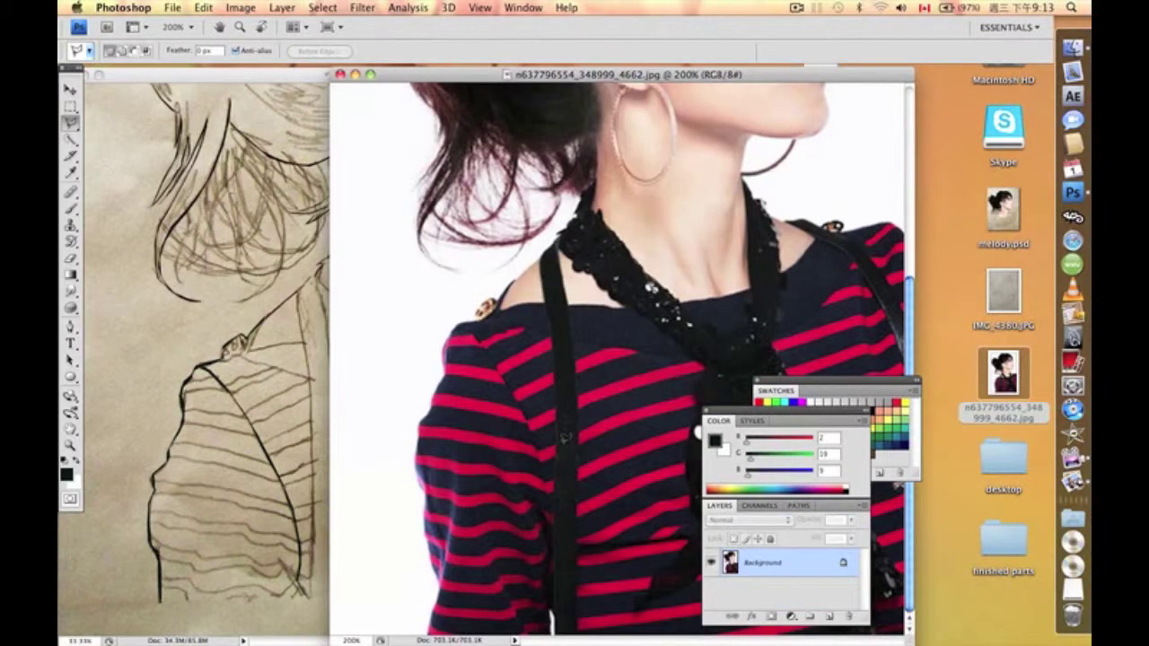
pyautogui.press('i')
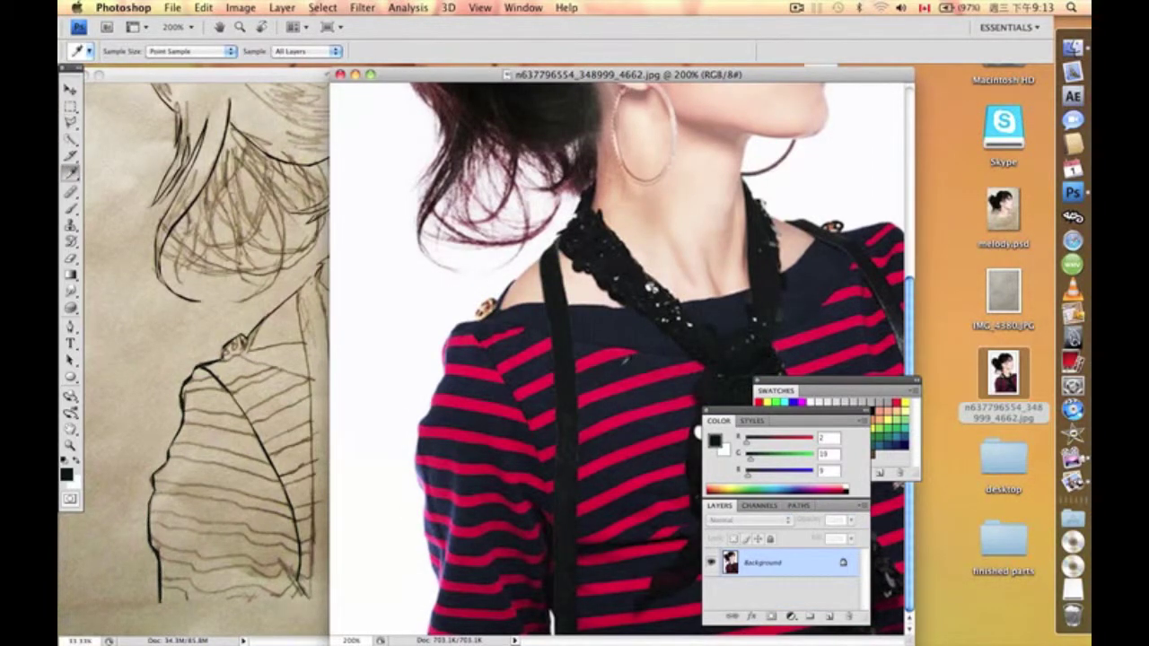
pyautogui.click(610, 358)
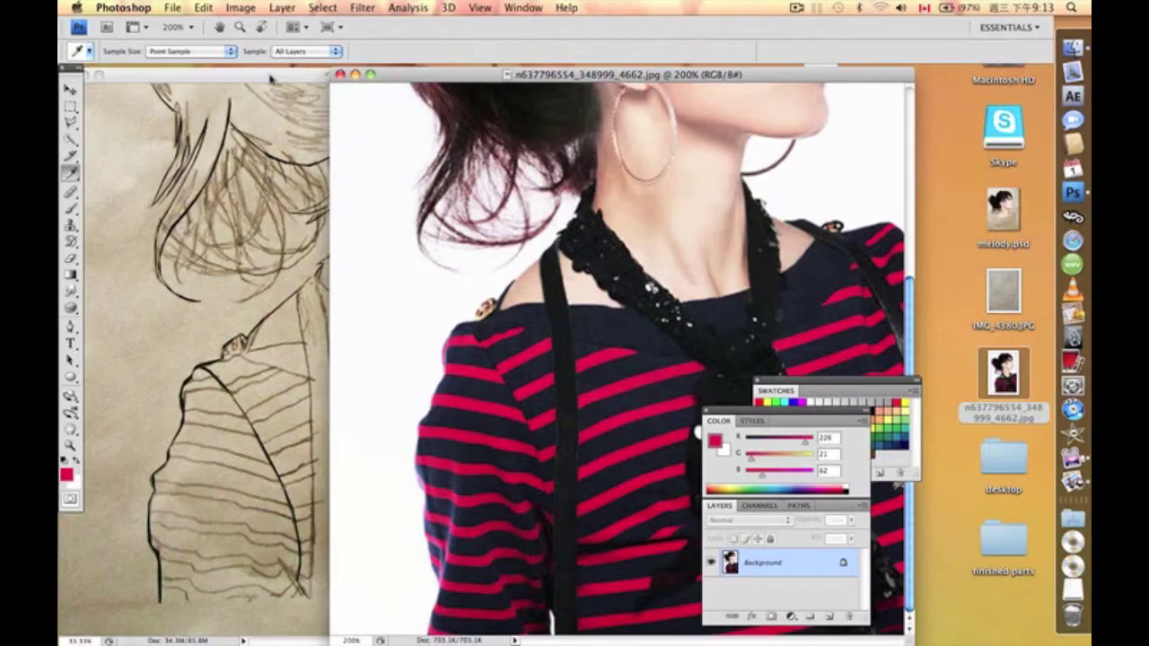
# Enlarge the brush to 1100 and paint the selected garment area red on the clothes 1 layer of melody.psd
pyautogui.click(272, 79)
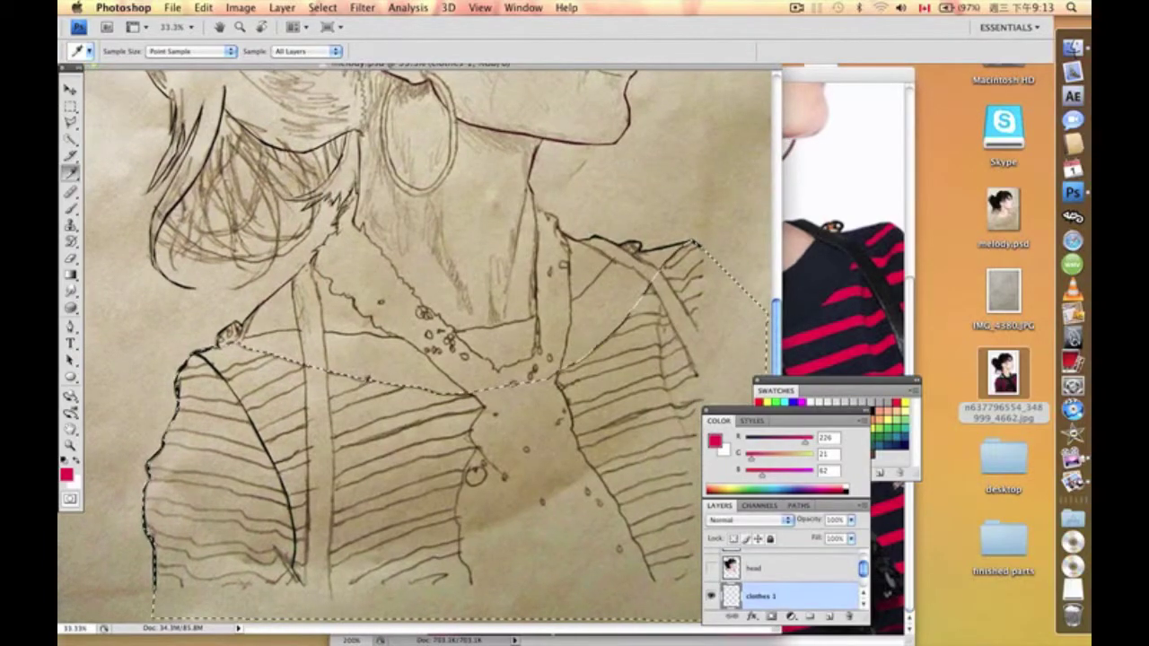
pyautogui.press('b')
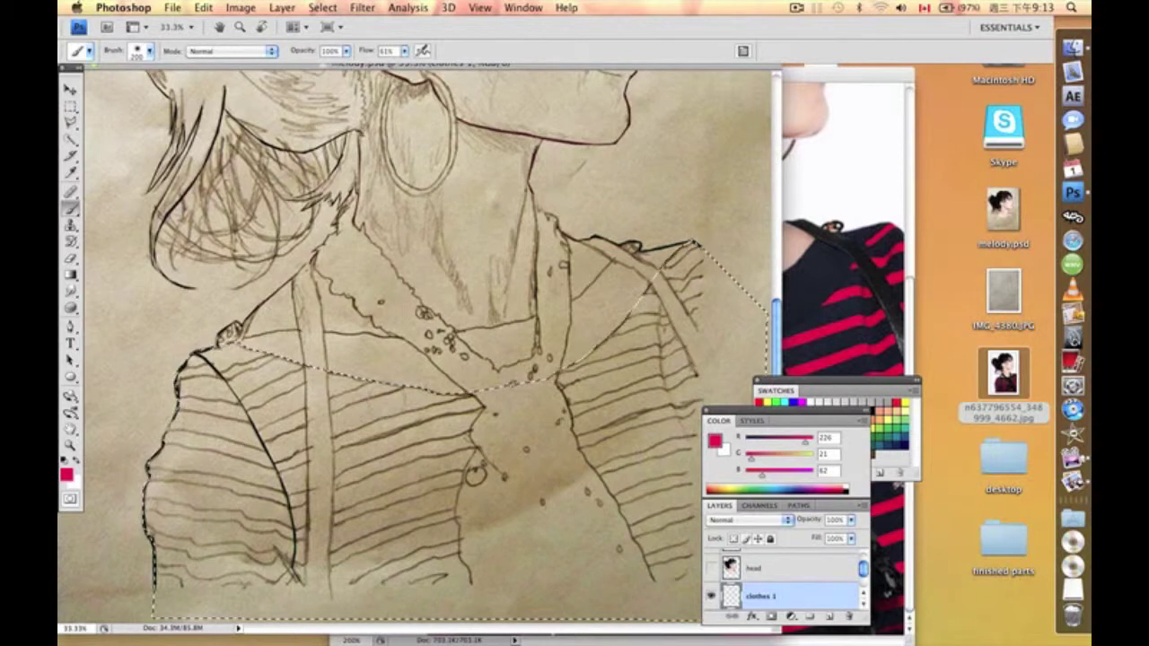
pyautogui.press(']')
pyautogui.press(']')
pyautogui.press(']')
pyautogui.press(']')
pyautogui.press(']')
pyautogui.press(']')
pyautogui.press(']')
pyautogui.press(']')
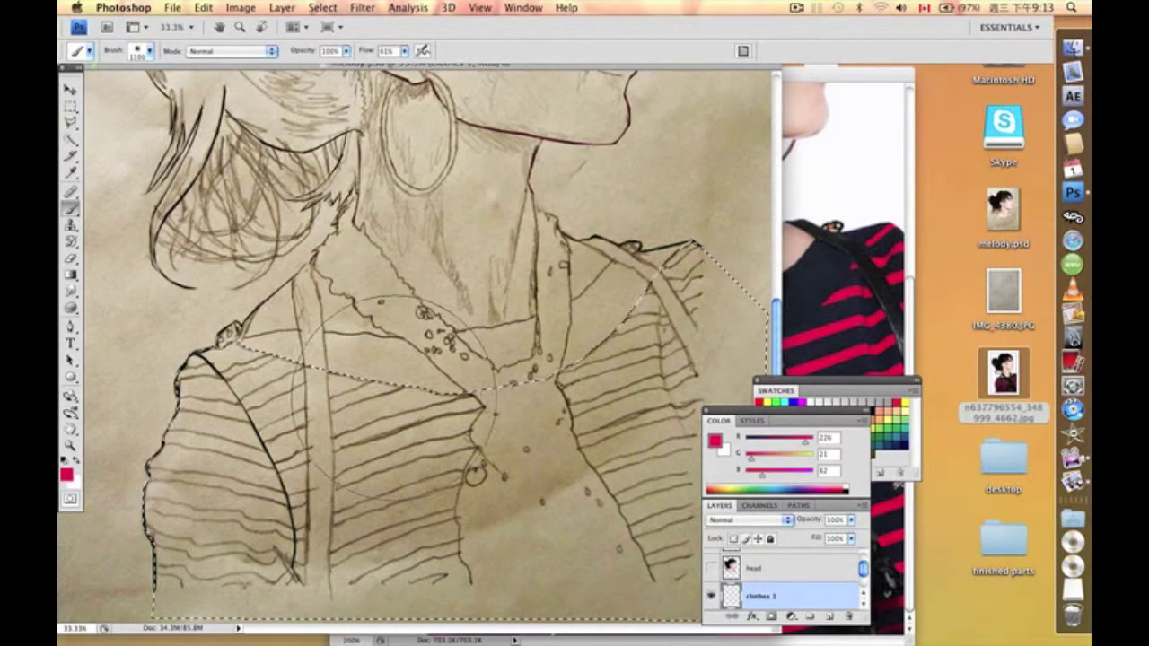
pyautogui.moveTo(359, 368)
pyautogui.mouseDown()
pyautogui.moveTo(193, 498)
pyautogui.moveTo(449, 467)
pyautogui.moveTo(575, 422)
pyautogui.moveTo(687, 206)
pyautogui.moveTo(629, 503)
pyautogui.moveTo(651, 525)
pyautogui.mouseUp()
pyautogui.moveTo(220, 404)
pyautogui.mouseDown()
pyautogui.moveTo(224, 503)
pyautogui.moveTo(259, 467)
pyautogui.mouseUp()
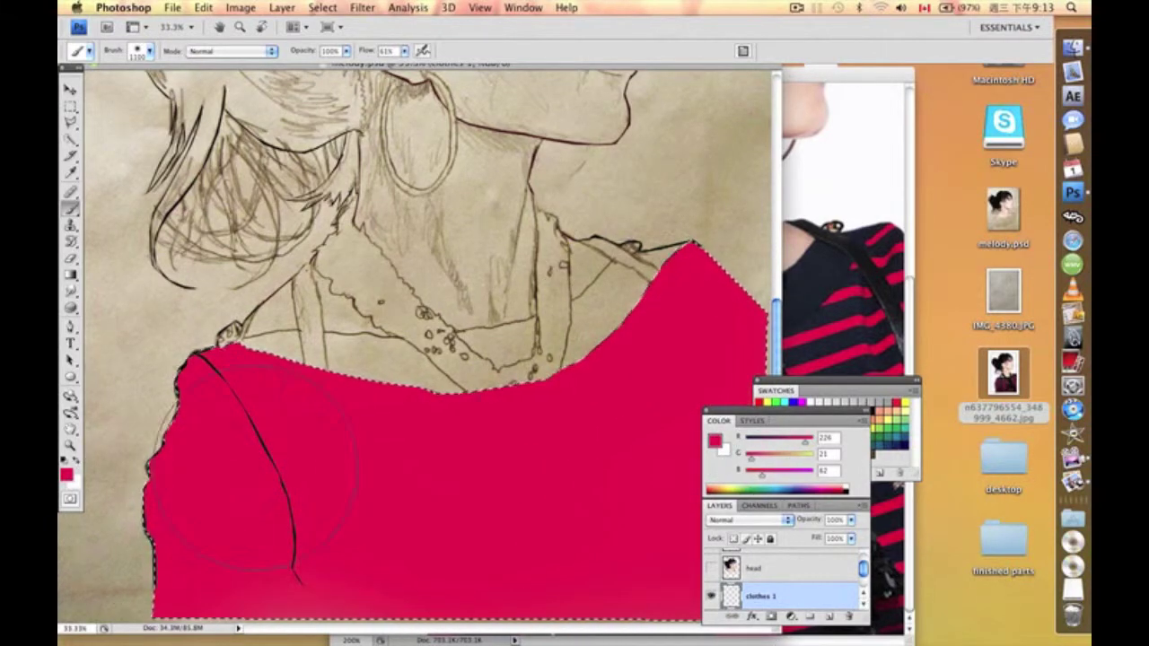
# Sample the bluish tone at the outer edge of the sleeve in the reference photo
pyautogui.click(846, 76)
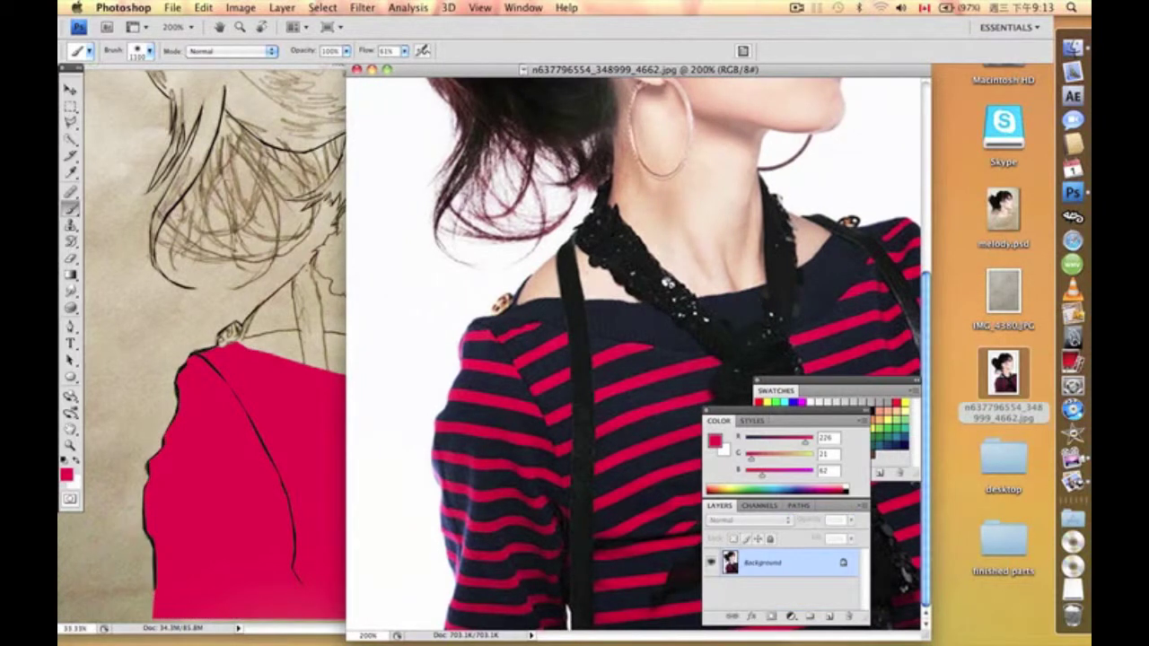
pyautogui.press('i')
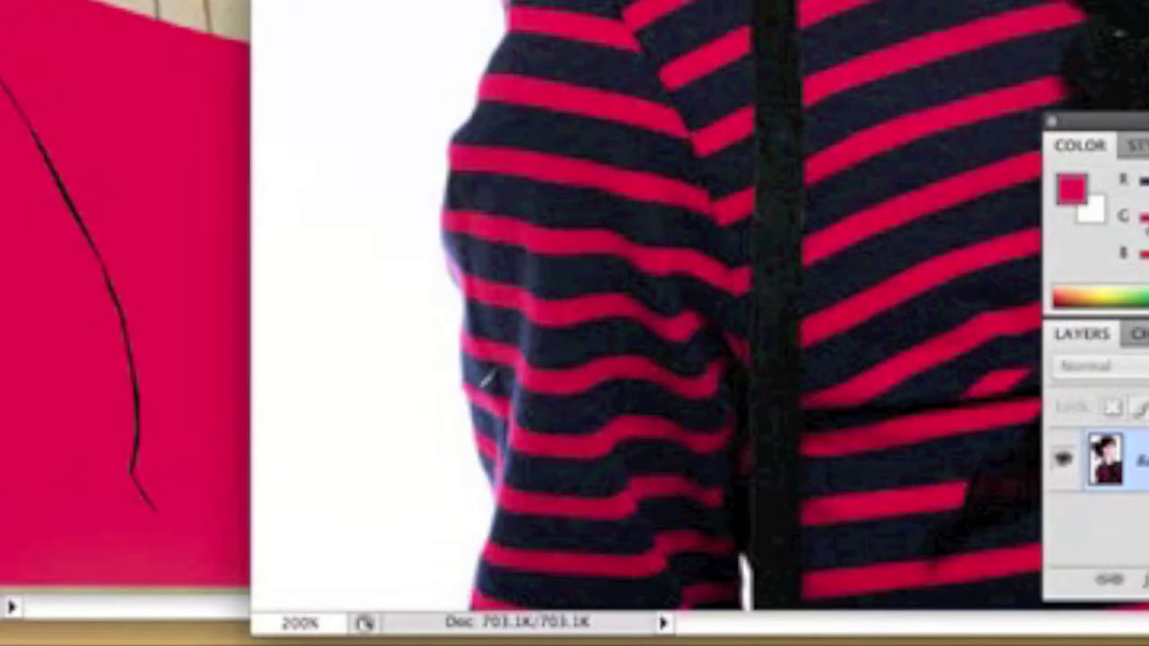
pyautogui.click(451, 521)
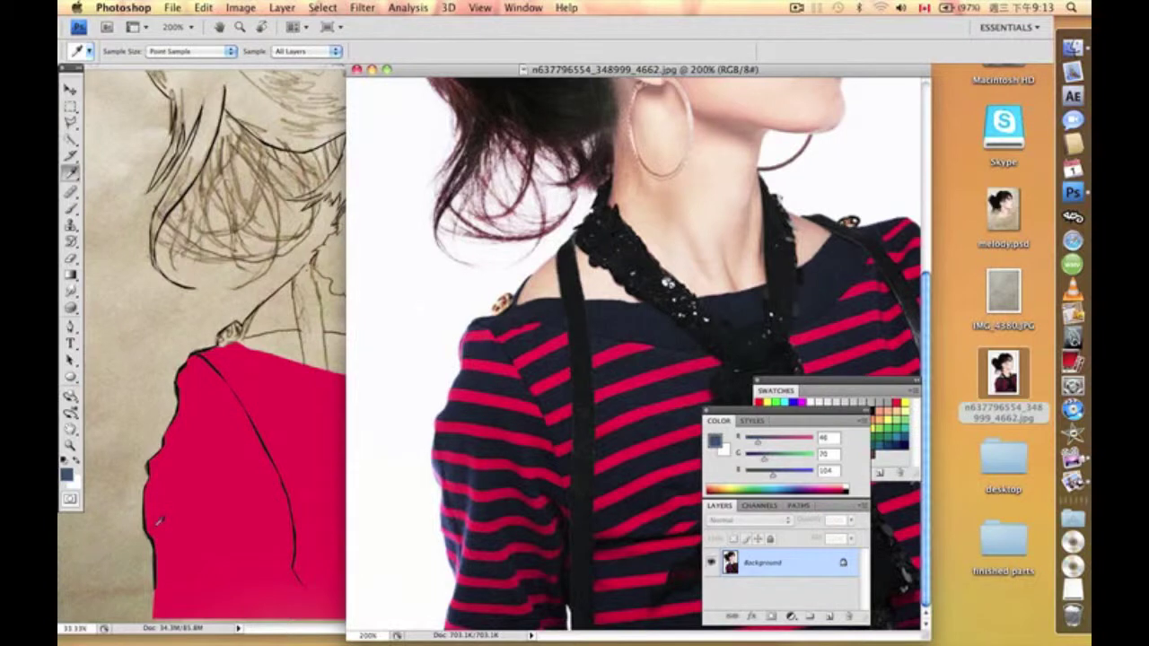
# Reduce the brush to 600 and paint the sampled blue softly along the lower outer edge of the sleeve
pyautogui.press('b')
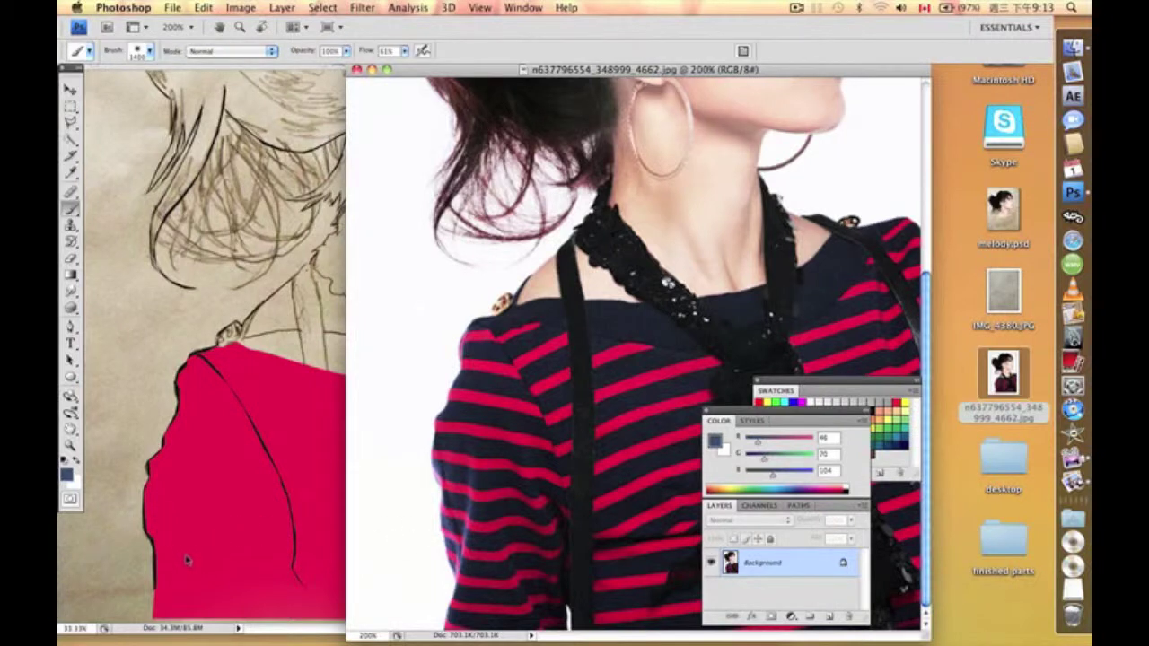
pyautogui.click(156, 554)
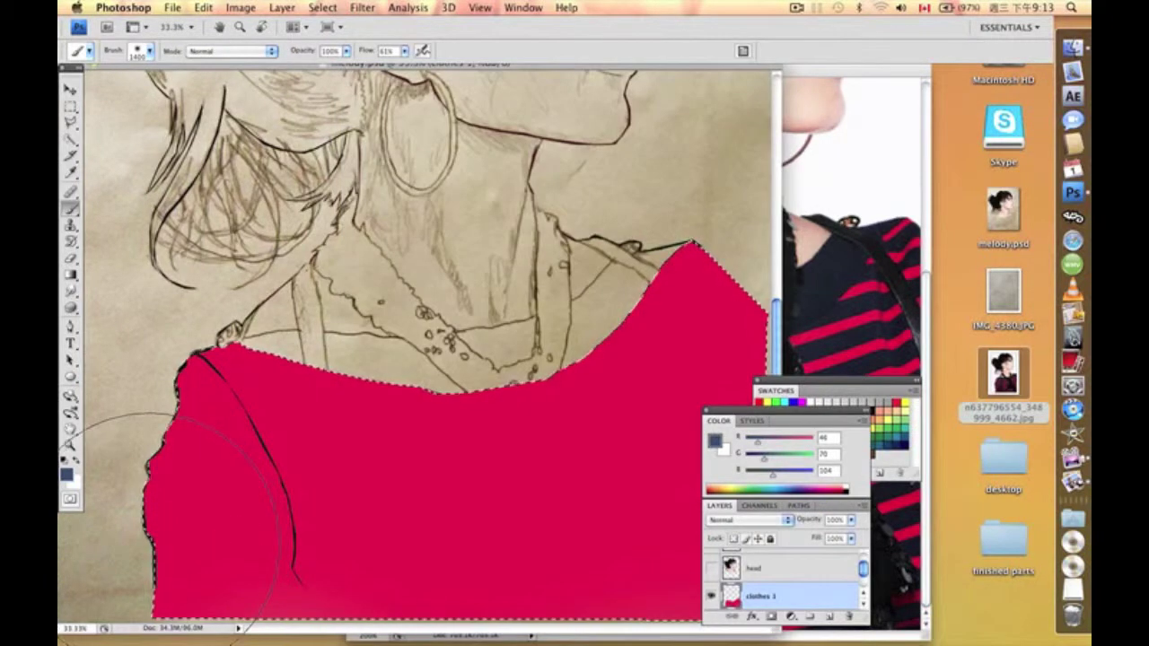
pyautogui.press('[')
pyautogui.press('[')
pyautogui.press('[')
pyautogui.moveTo(160, 539); pyautogui.dragTo(148, 588)
pyautogui.moveTo(119, 538)
pyautogui.mouseDown()
pyautogui.moveTo(122, 472)
pyautogui.moveTo(121, 526)
pyautogui.moveTo(152, 609)
pyautogui.mouseUp()
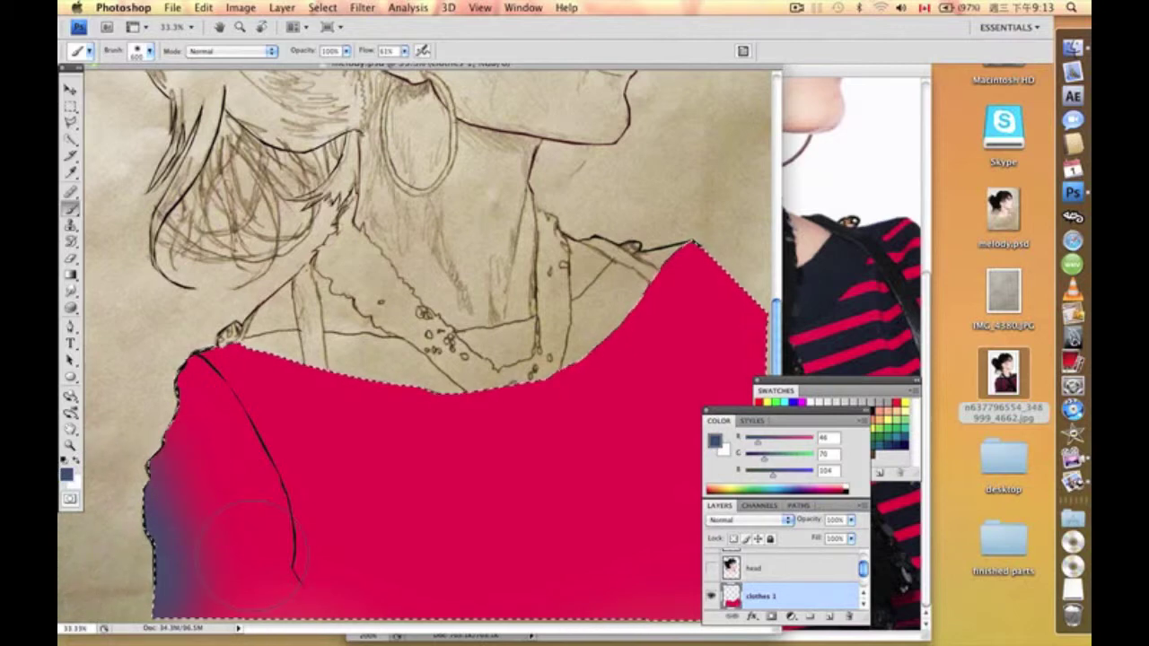
# Check the sleeve in the reference photo and paint blue along the upper sleeve edge below the shoulder with a smaller brush
pyautogui.click(823, 79)
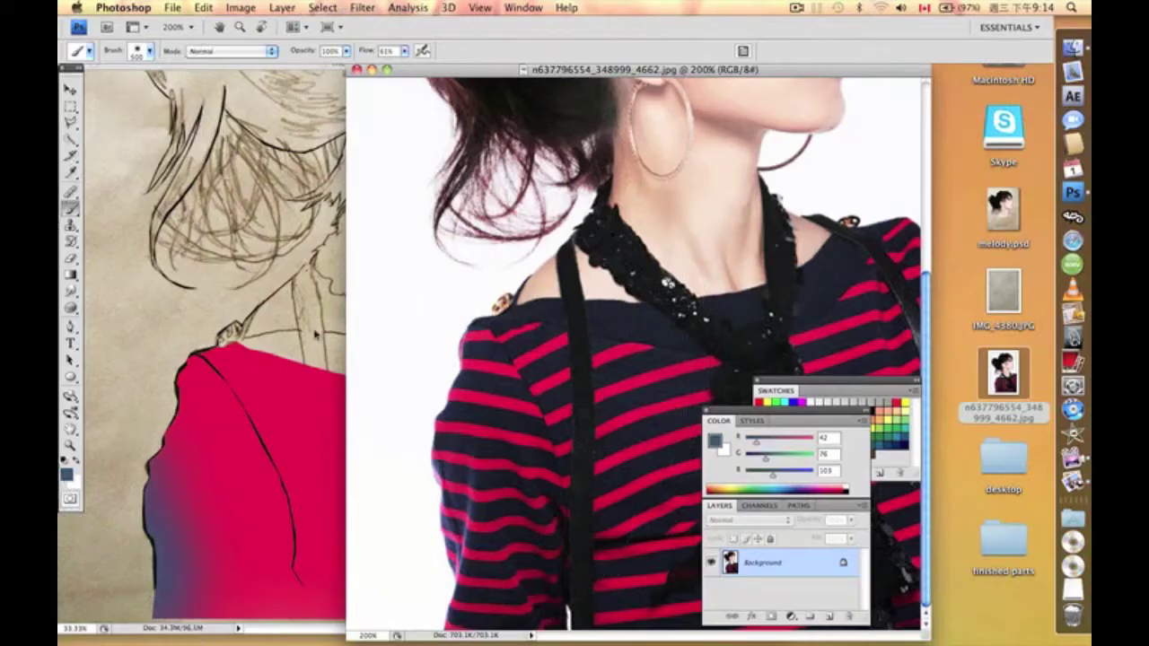
pyautogui.click(196, 395)
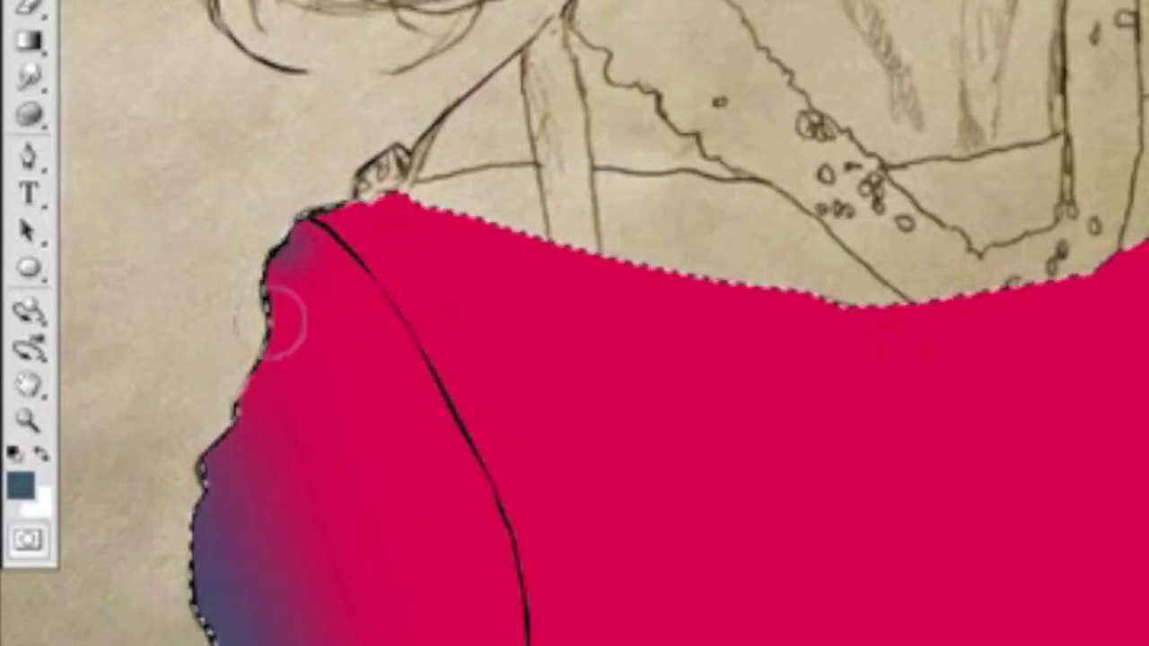
pyautogui.moveTo(286, 322)
pyautogui.mouseDown()
pyautogui.moveTo(272, 354)
pyautogui.moveTo(258, 356)
pyautogui.moveTo(297, 266)
pyautogui.mouseUp()
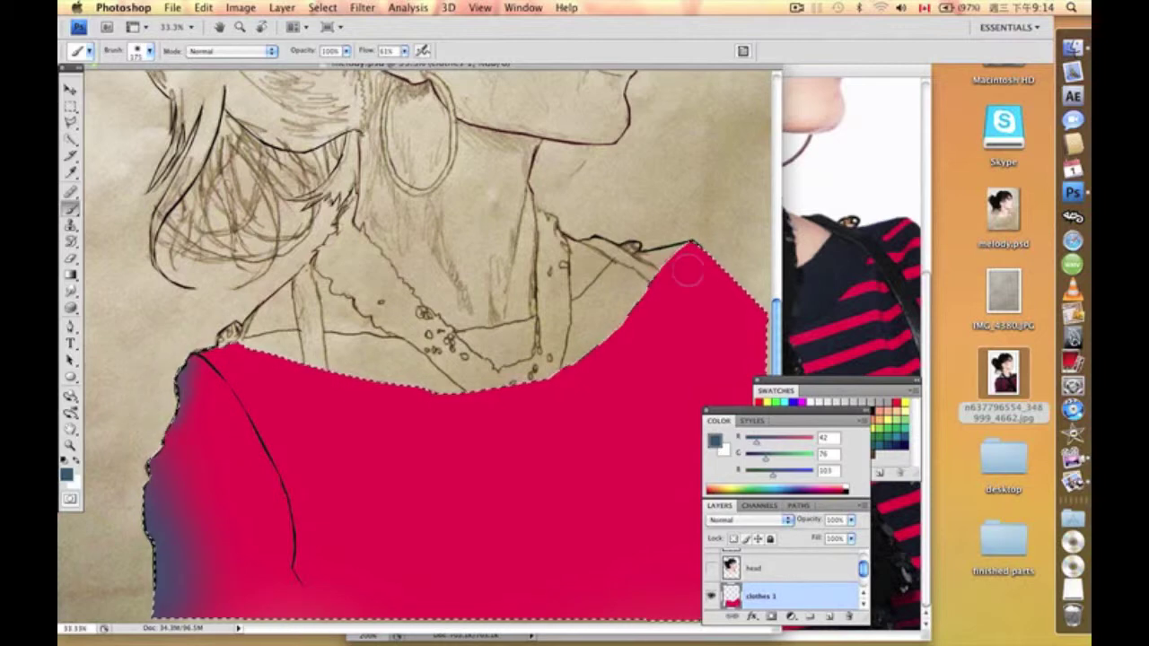
# Inspect the clothes in the reference photo, shift its window closer to the sketch, and return to melody.psd
pyautogui.click(853, 109)
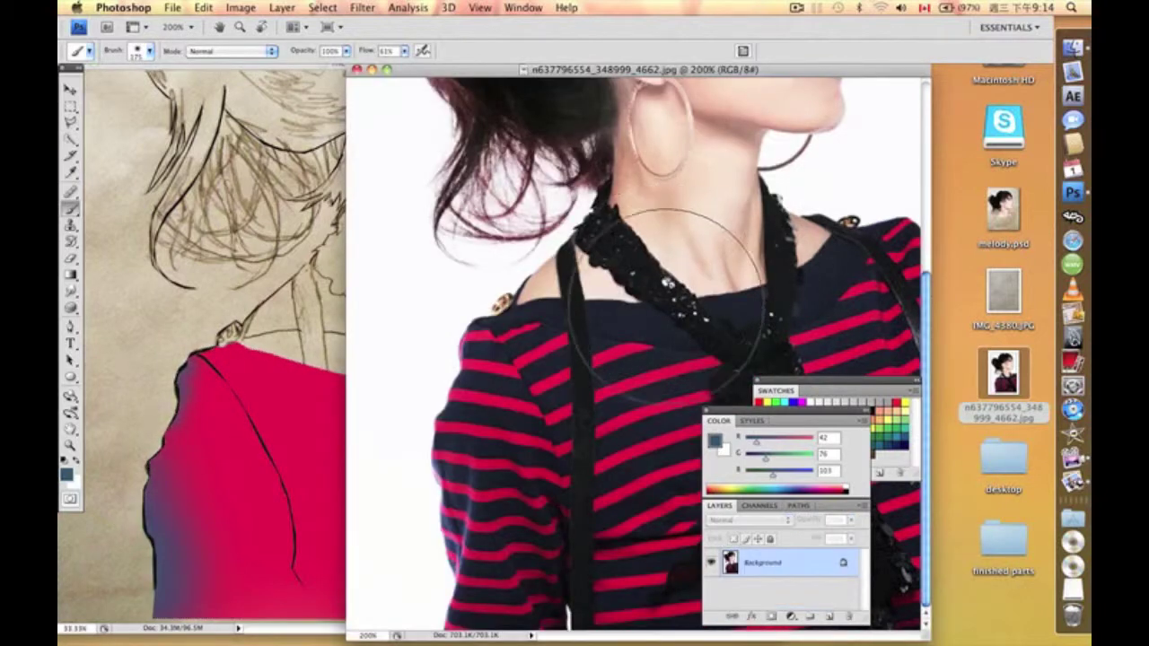
pyautogui.moveTo(758, 70)
pyautogui.mouseDown()
pyautogui.moveTo(519, 68)
pyautogui.moveTo(708, 71)
pyautogui.mouseUp()
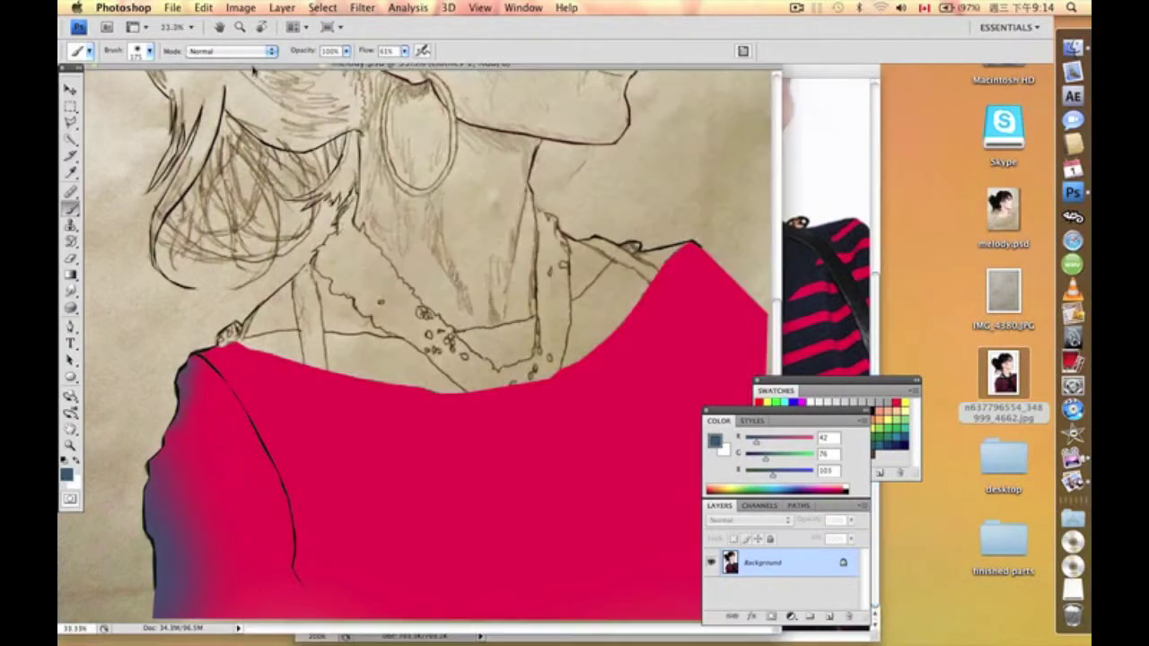
pyautogui.click(251, 72)
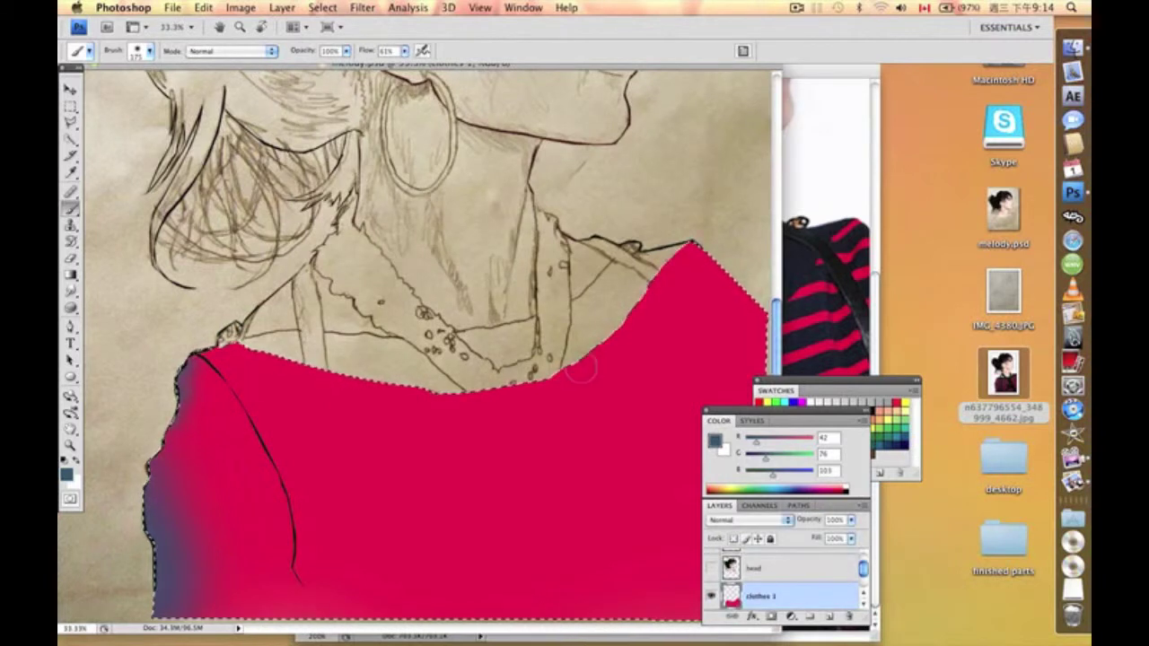
# Deselect the garment area and add a new layer named stips above clothes 1
pyautogui.hotkey('ctrl', 'd')
pyautogui.press('l')
pyautogui.scroll(-1, 724, 584)
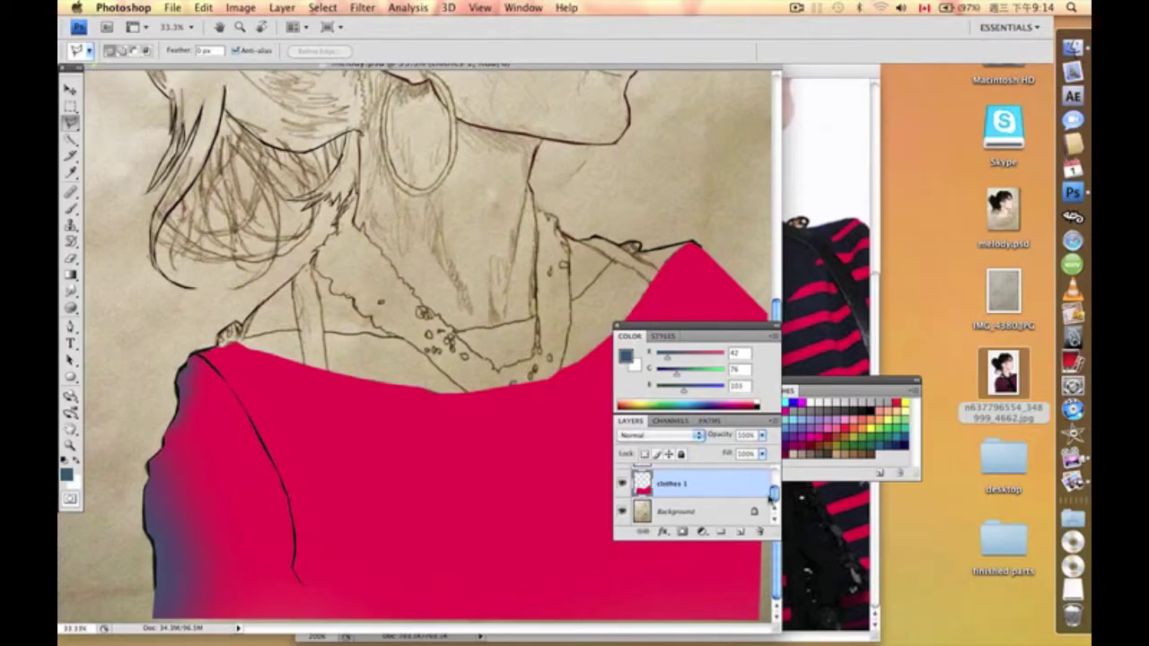
pyautogui.scroll(1, 702, 498)
pyautogui.click(283, 8)
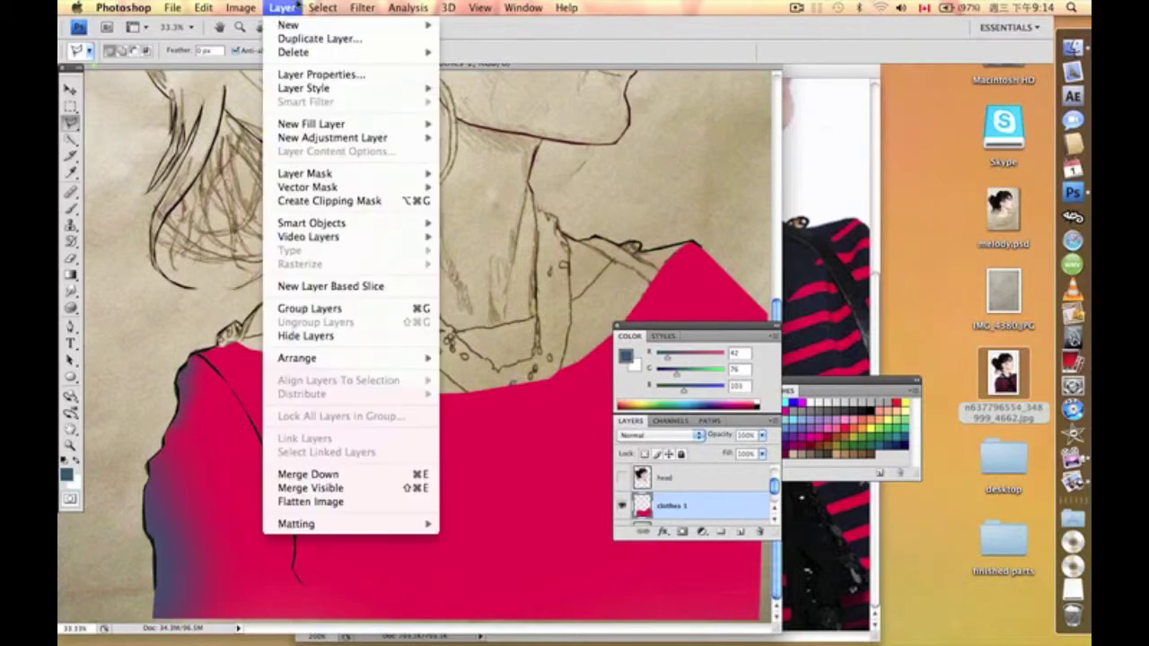
pyautogui.moveTo(281, 24)
pyautogui.click(460, 29)
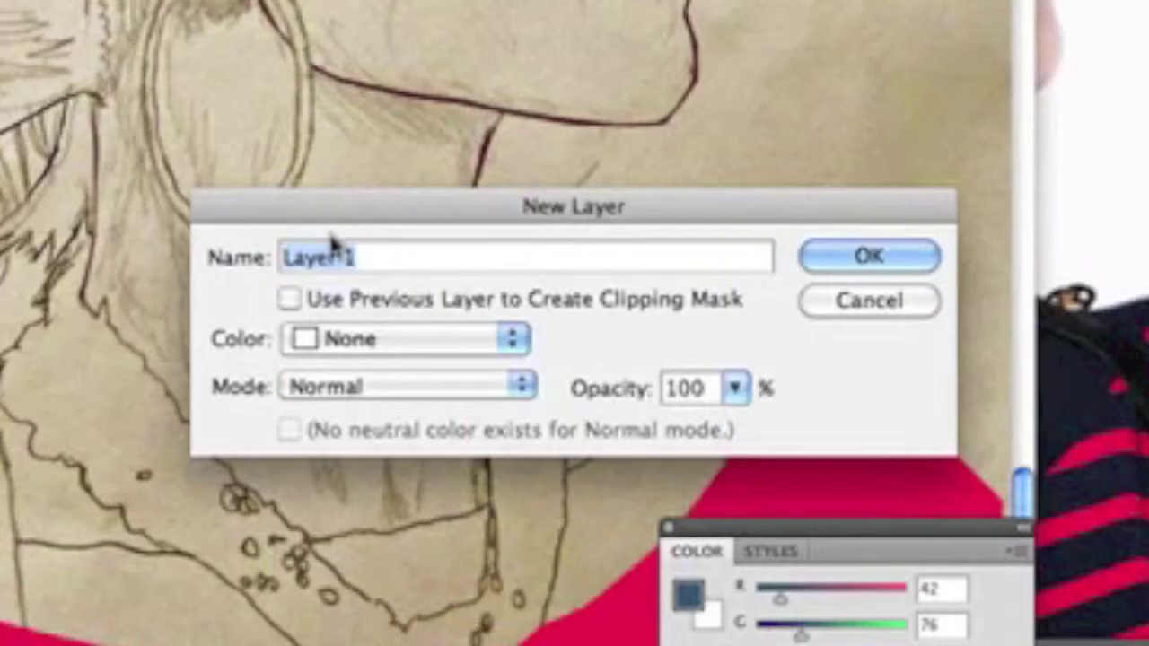
pyautogui.write('stipe')
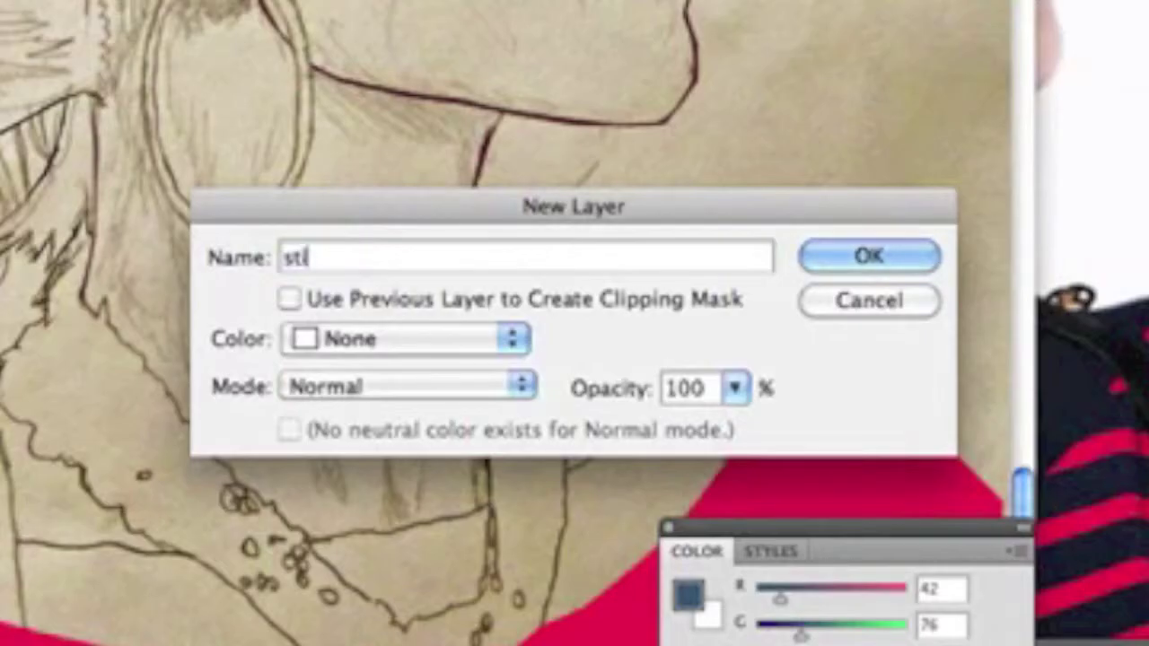
pyautogui.write('s')
pyautogui.press('BackSpace')
pyautogui.press('BackSpace')
pyautogui.write('s')
pyautogui.click(869, 256)
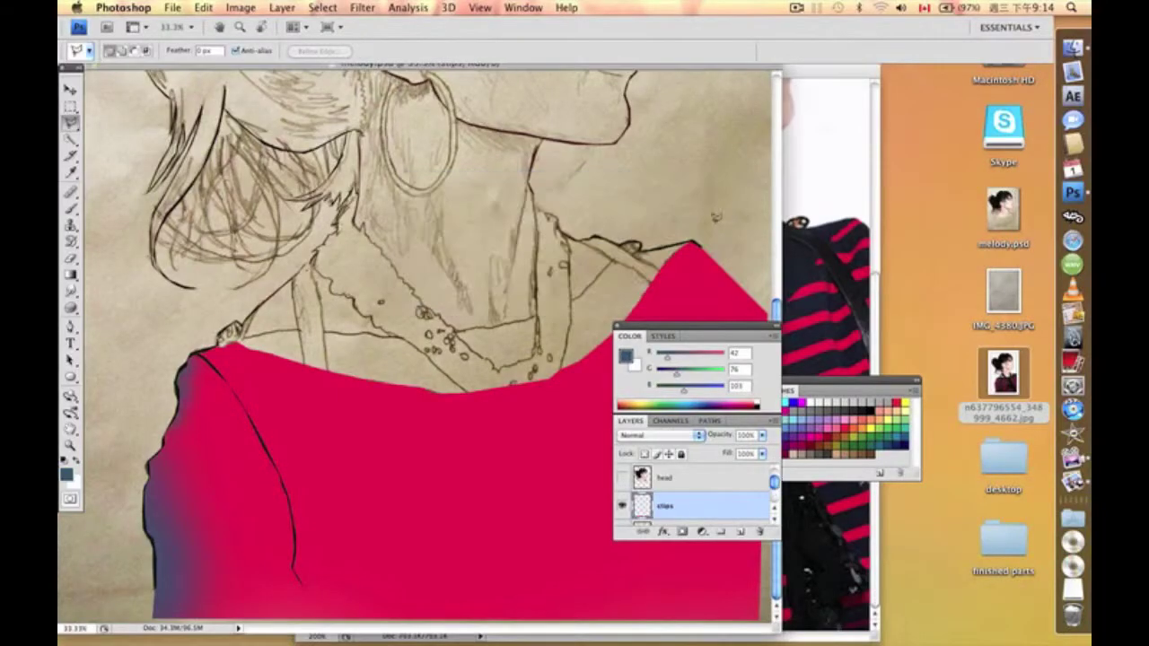
# Hide the clothes 1 layer to uncover the sketched stripes, and reposition the sketch with the sleeve in view
pyautogui.scroll(-2, 661, 495)
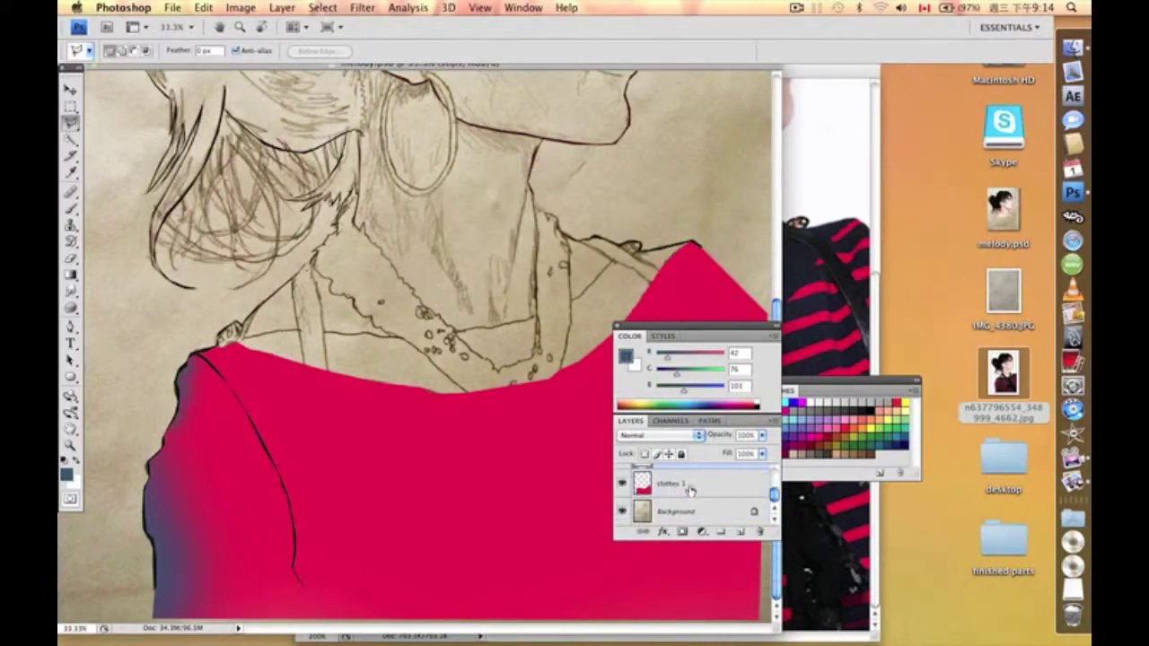
pyautogui.scroll(-1, 669, 510)
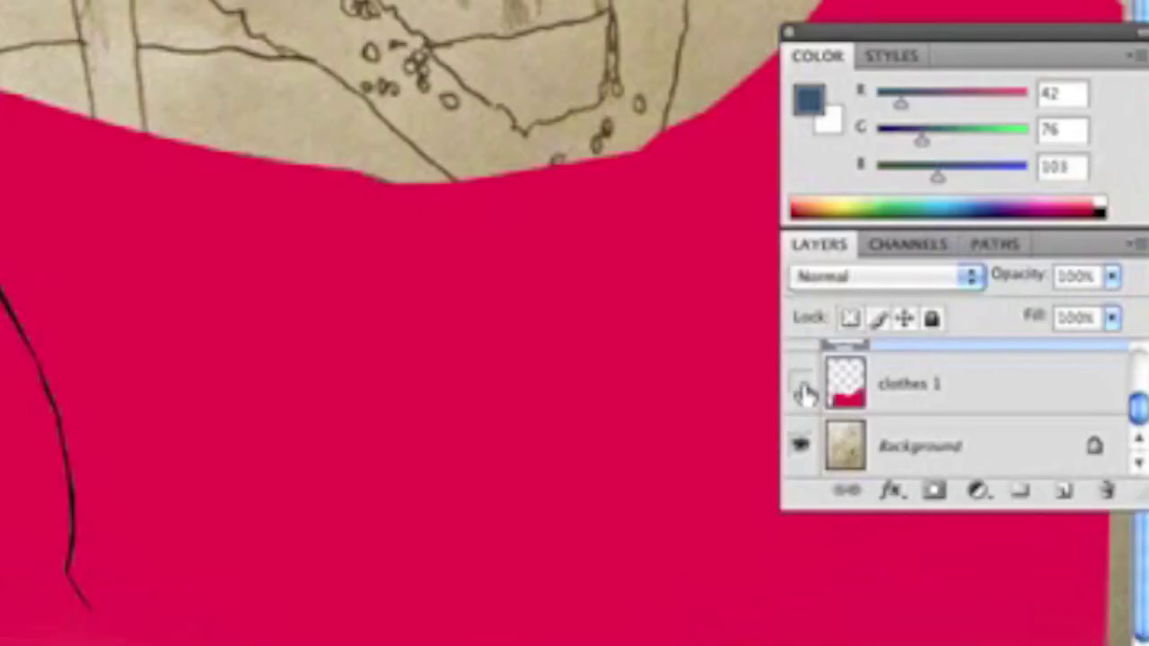
pyautogui.click(623, 486)
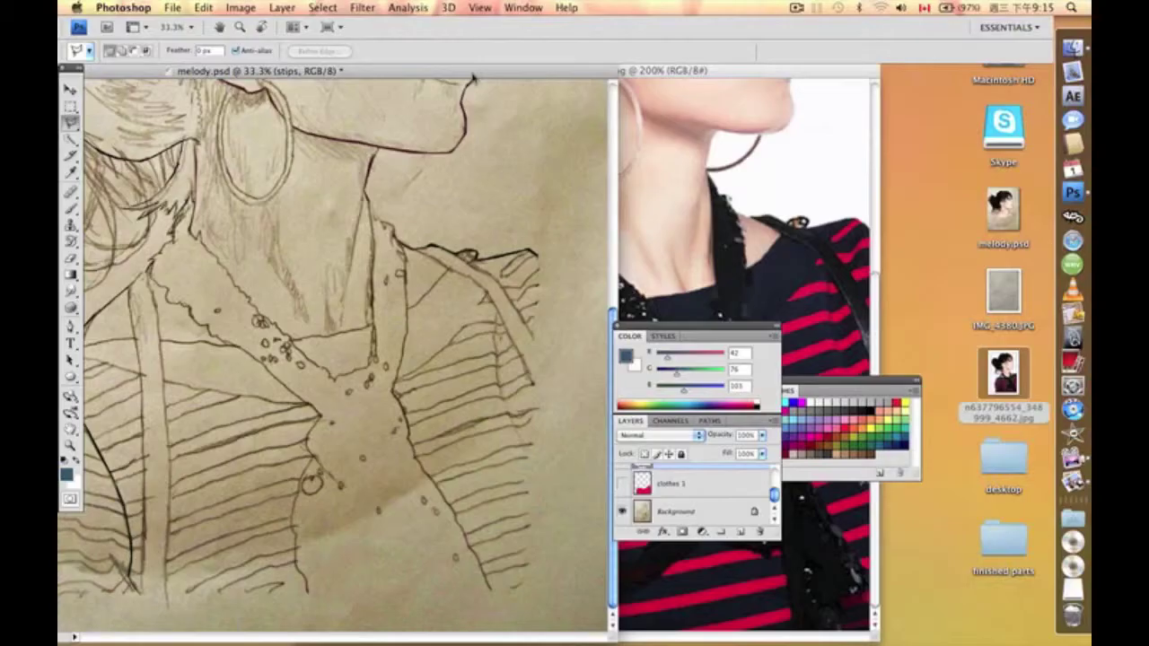
pyautogui.hscroll(-3, 561, 70)
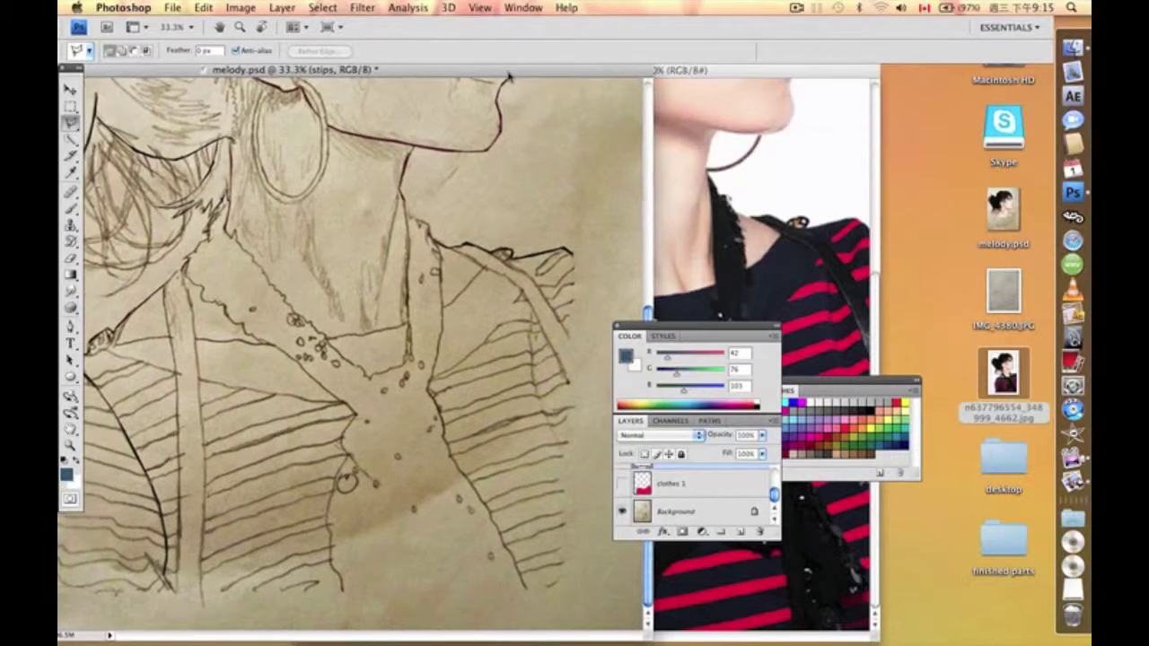
pyautogui.hscroll(-3, 561, 70)
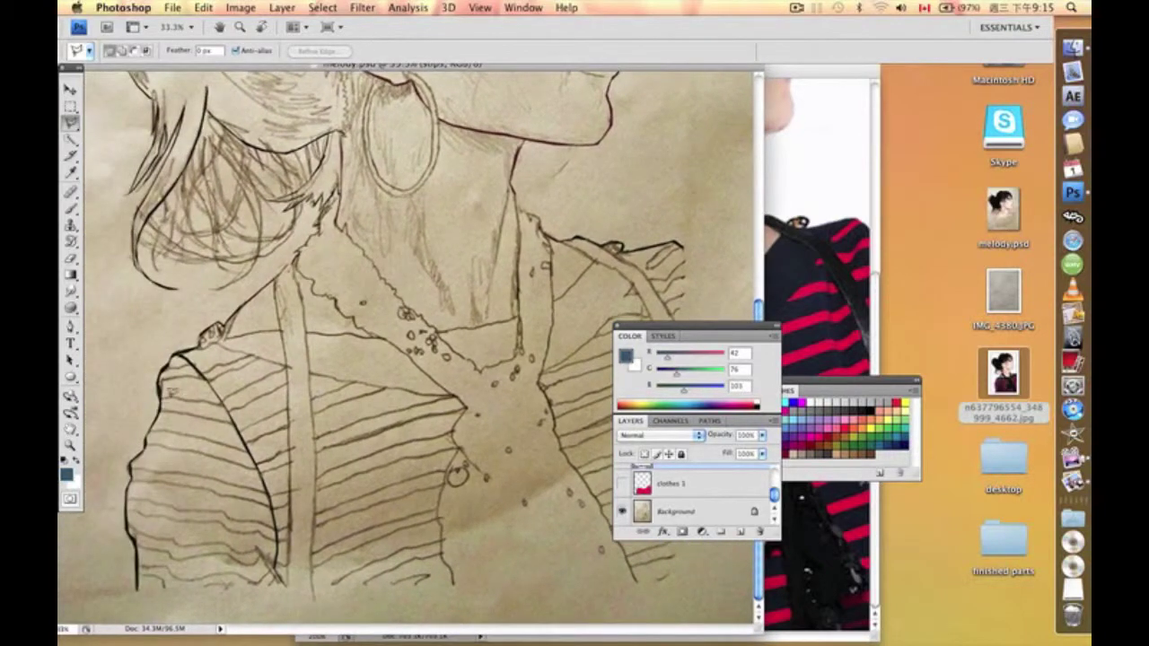